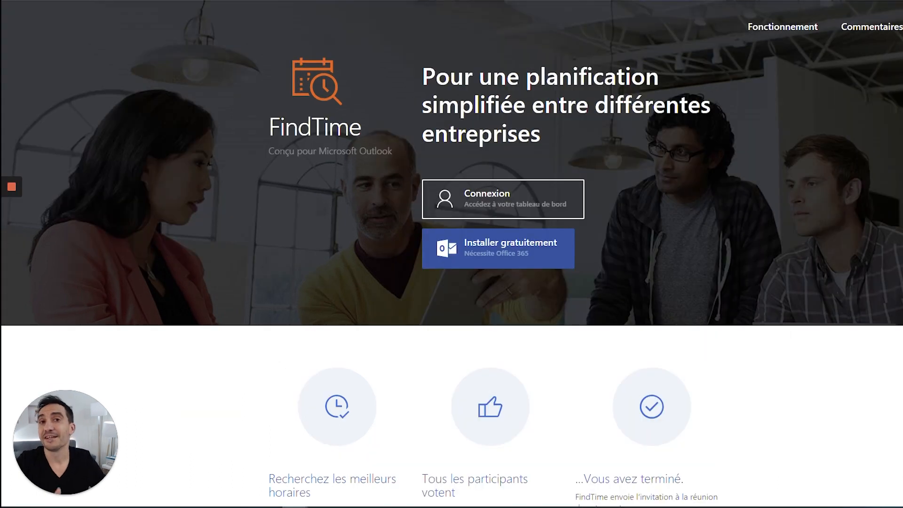
# - Search the Outlook add-ins store for "findtime" and add the FindTime add-in
pyautogui.write('findtime')
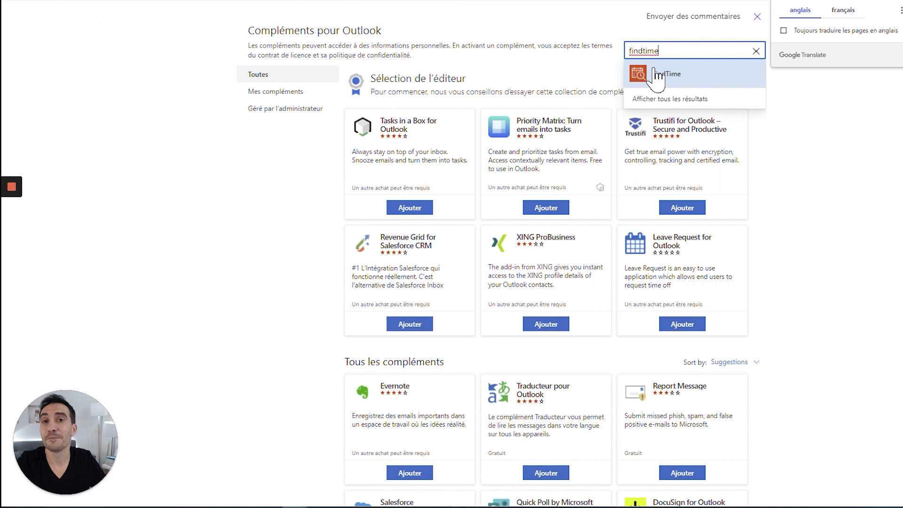
pyautogui.click(638, 71)
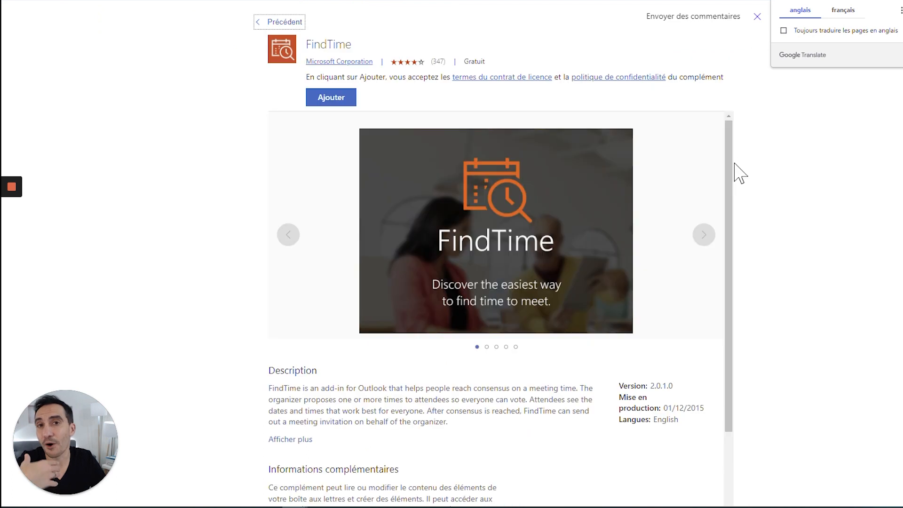
pyautogui.click(338, 108)
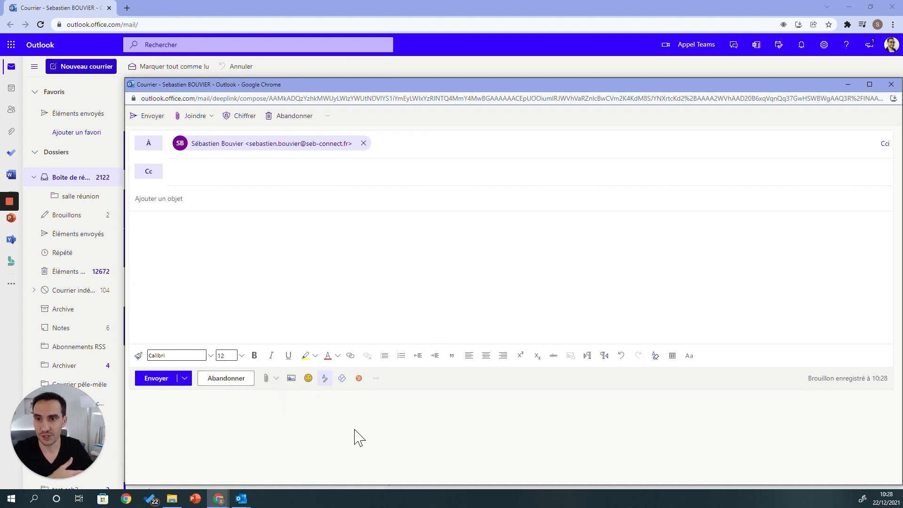
# - Launch the FindTime add-in from the message being composed in Outlook on the web
pyautogui.click(376, 379)
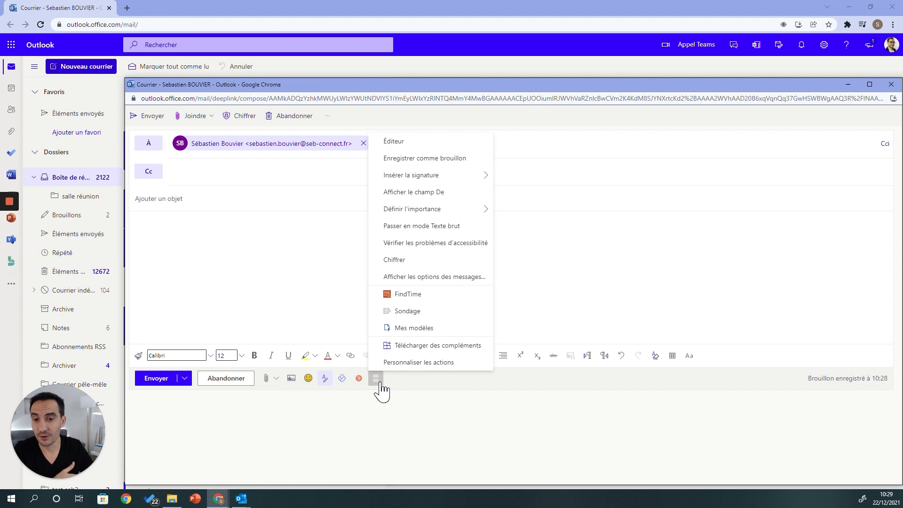
pyautogui.click(432, 297)
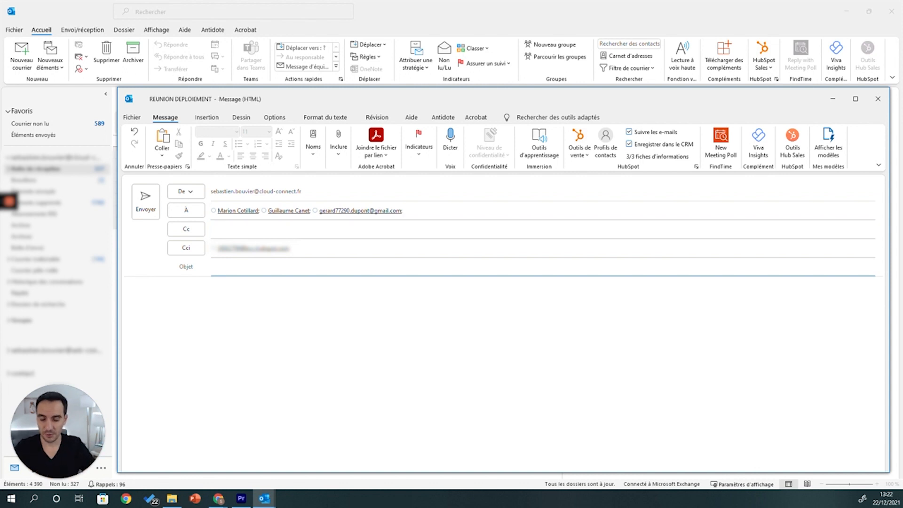
# - In the Outlook desktop message, enter "REUNION DEPLOIEMENT" as the subject and move on to the message body
pyautogui.write('EUNION')
pyautogui.write('DEPLO')
pyautogui.press('BackSpace')
pyautogui.write('OIEMENT')
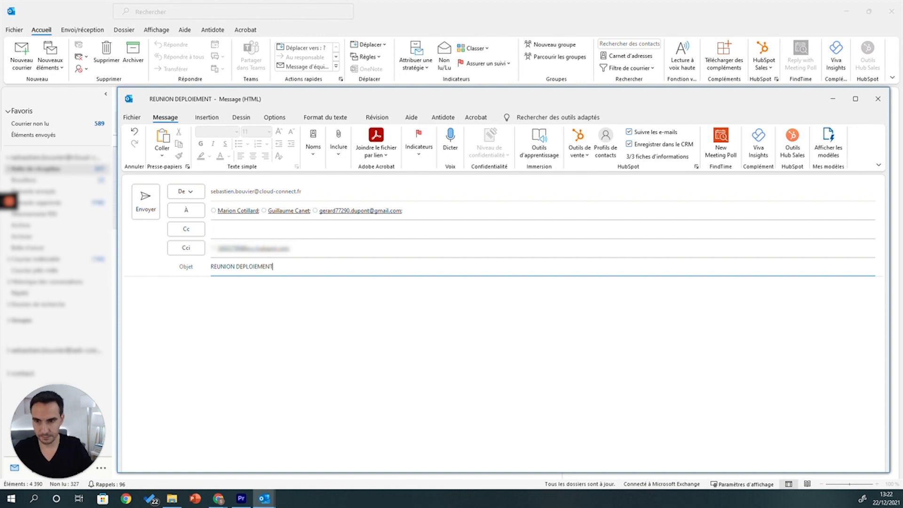
pyautogui.press('Tab')
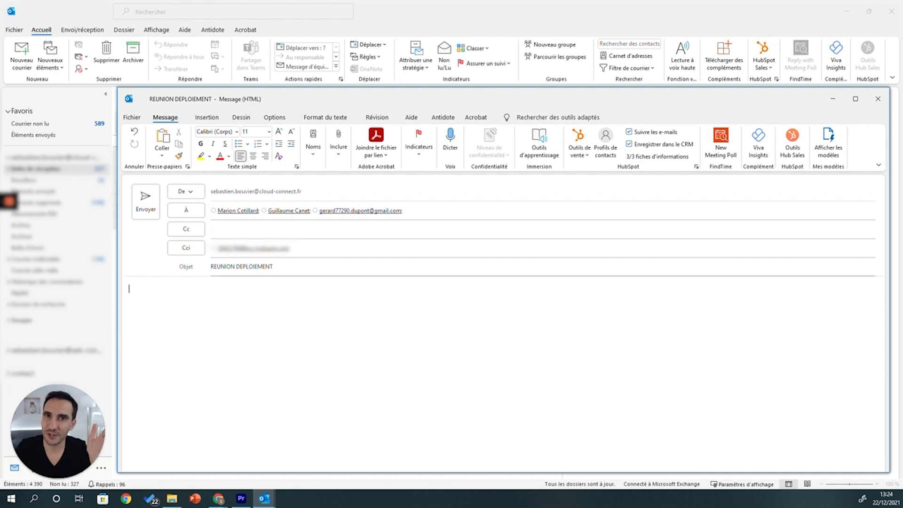
# - Start a new FindTime meeting poll for the message and set the meeting duration to 2 hours
pyautogui.click(720, 147)
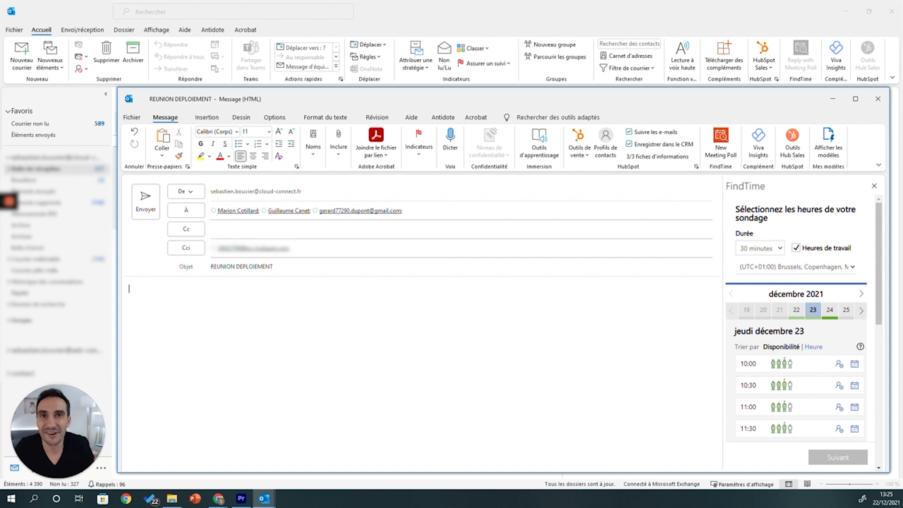
pyautogui.click(779, 248)
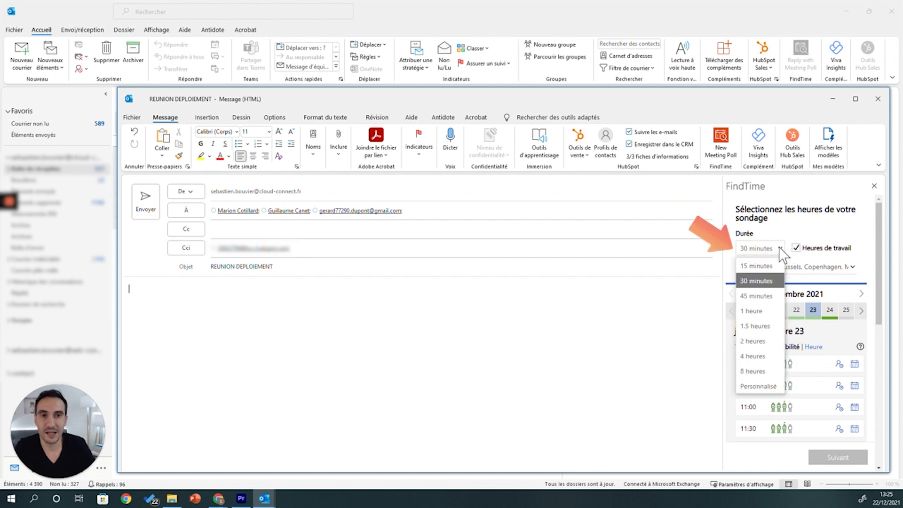
pyautogui.click(772, 342)
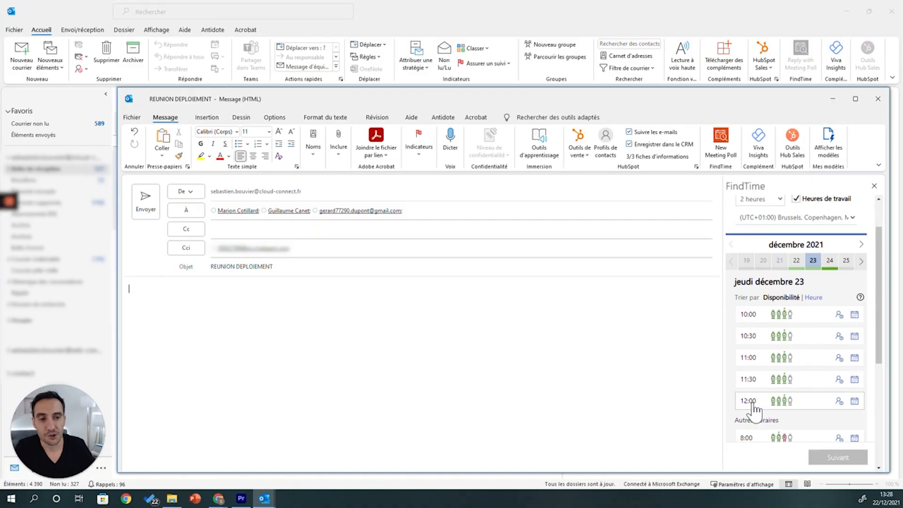
# - Select 10:00 and 8:00 on Thursday 23 December as proposed times in the poll
pyautogui.click(758, 314)
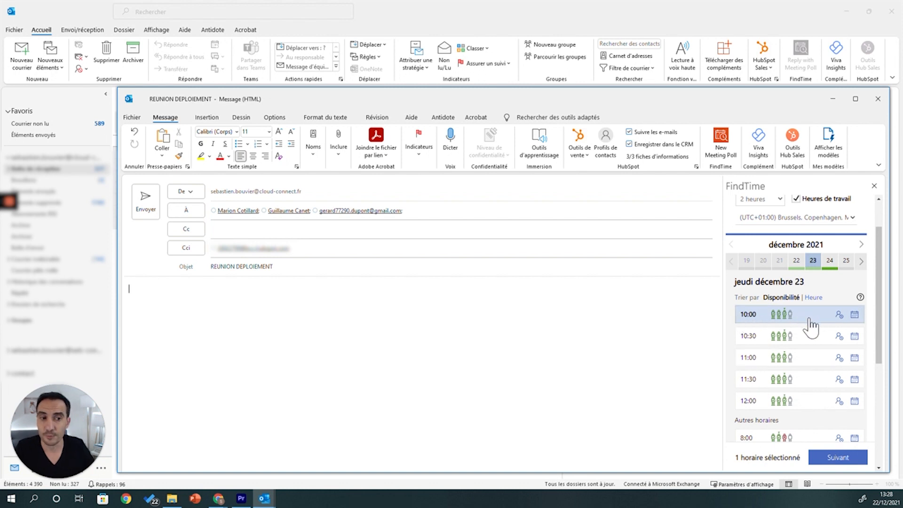
pyautogui.scroll(-3, 777, 416)
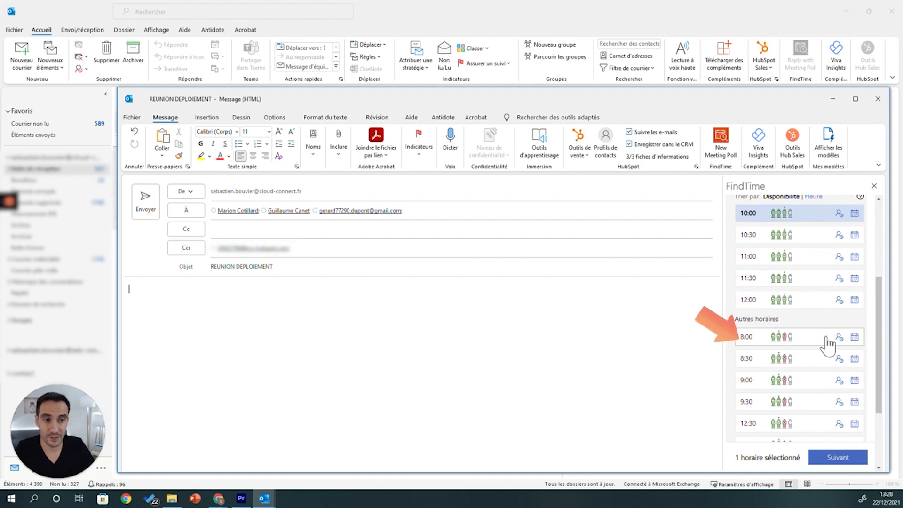
pyautogui.moveTo(783, 339)
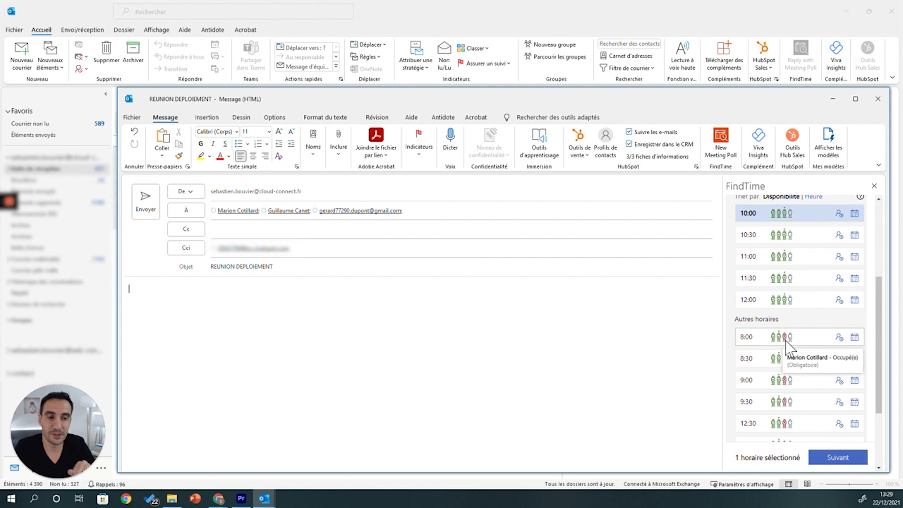
pyautogui.click(787, 346)
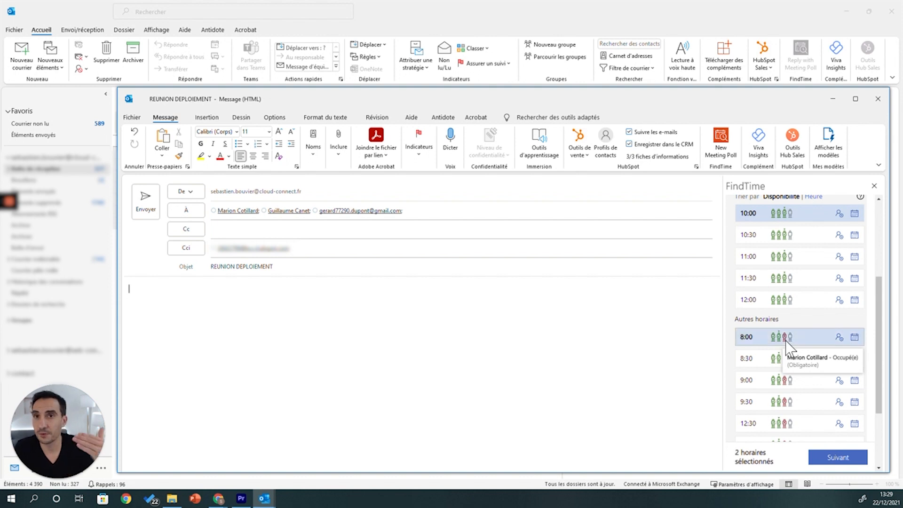
# - Check availability from 24 to 26 December, and add 9:00 and 10:00 on Monday 27 December to the proposed times
pyautogui.scroll(-1, 799, 337)
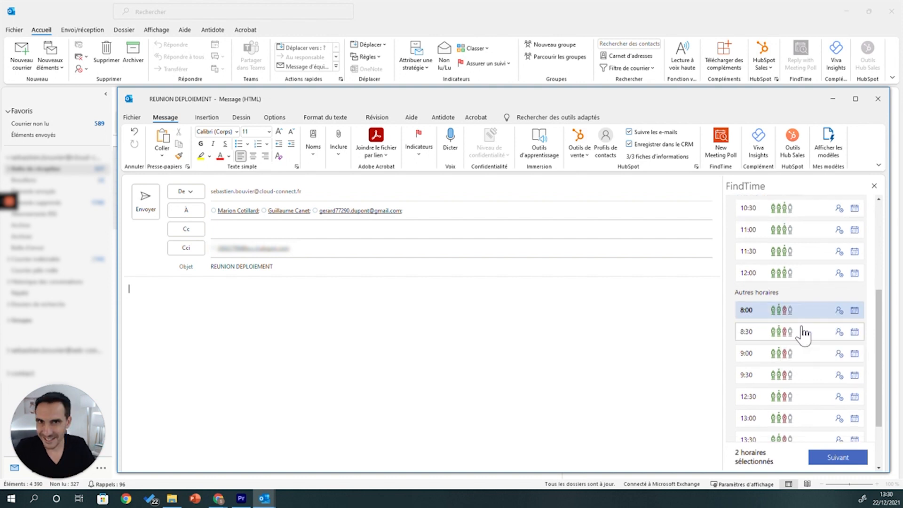
pyautogui.scroll(5, 803, 332)
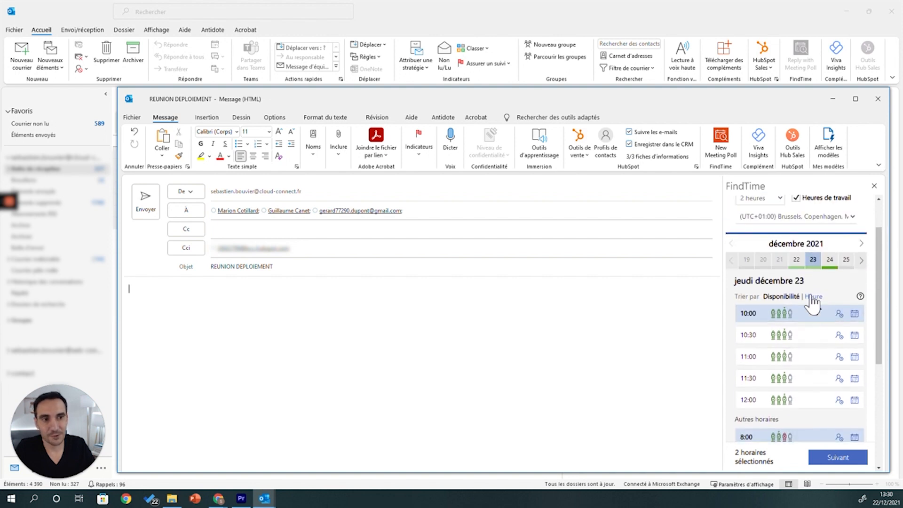
pyautogui.click(830, 260)
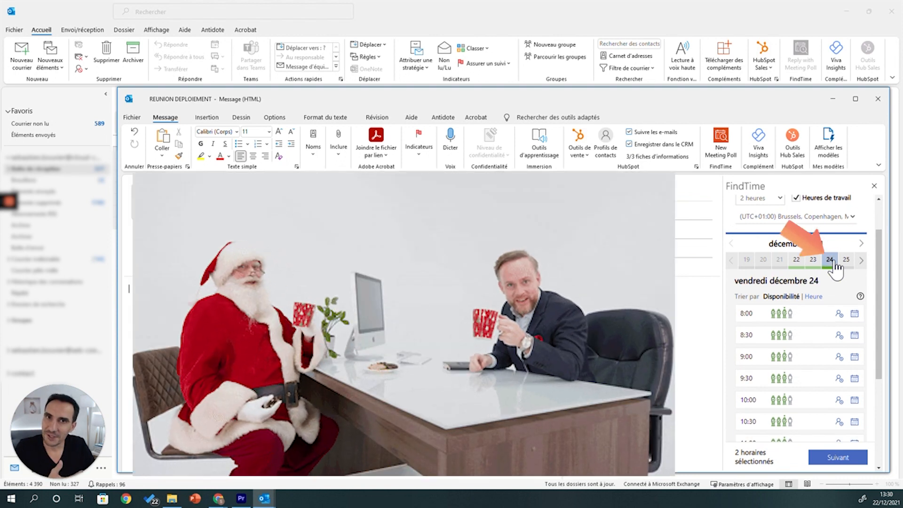
pyautogui.click(846, 259)
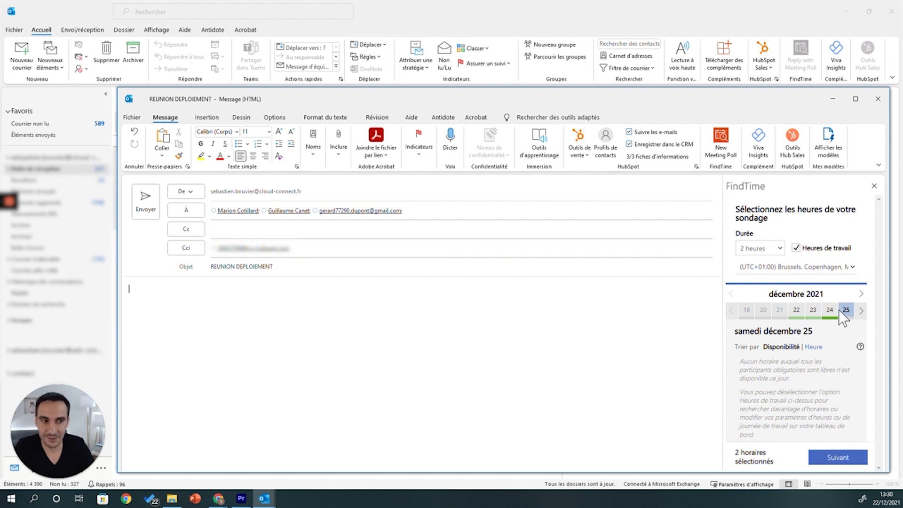
pyautogui.click(861, 310)
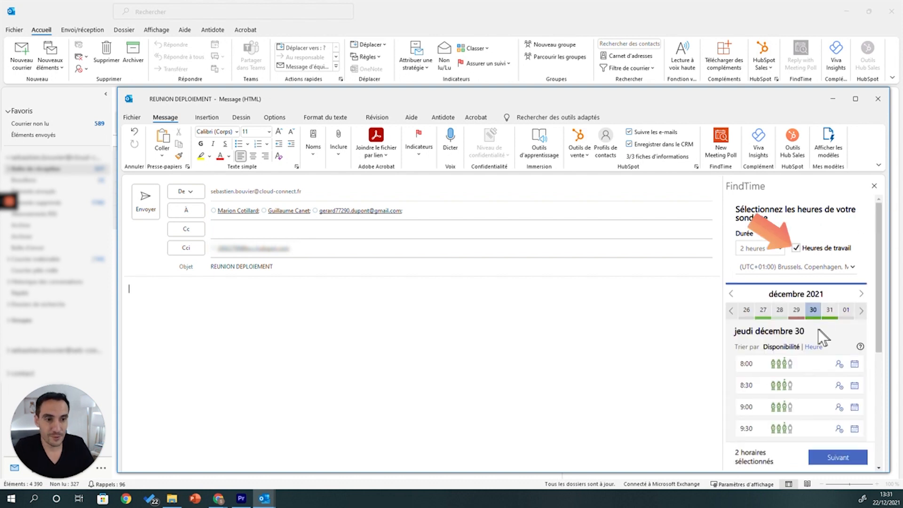
pyautogui.click(746, 310)
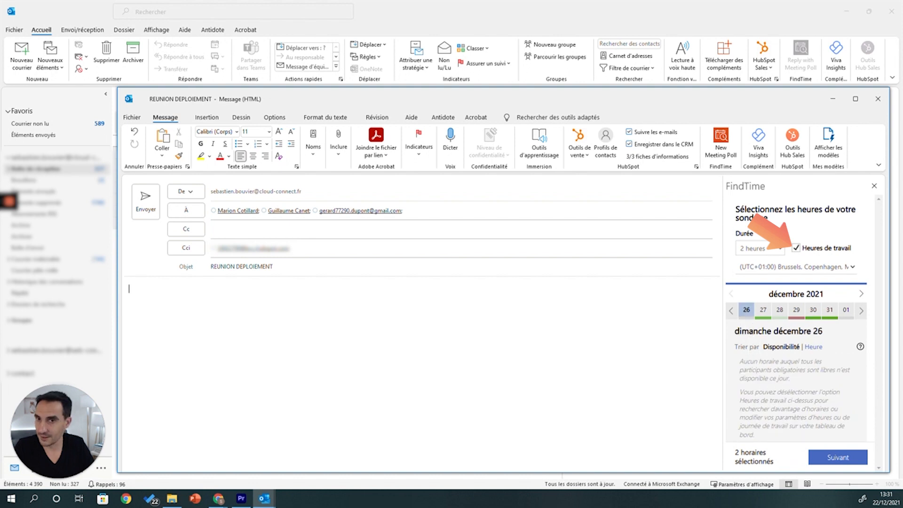
pyautogui.click(763, 309)
pyautogui.scroll(-2, 762, 309)
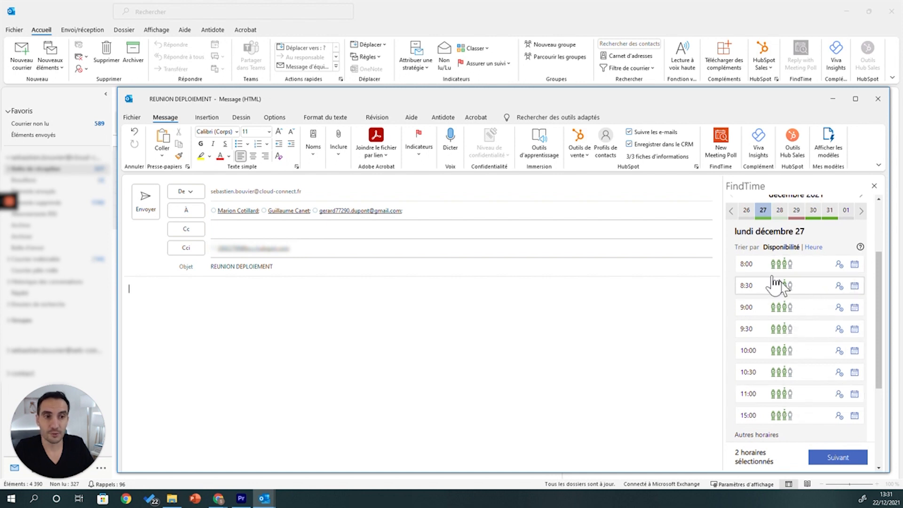
pyautogui.click(764, 312)
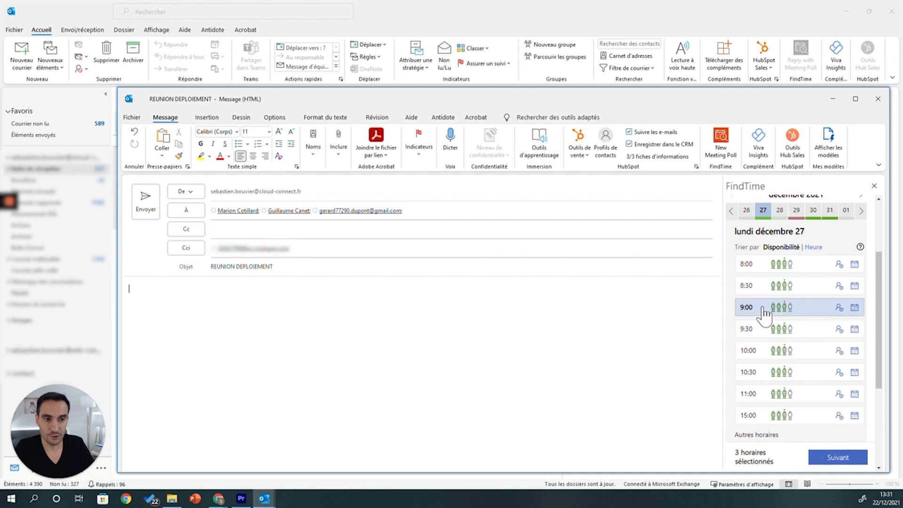
pyautogui.click(769, 359)
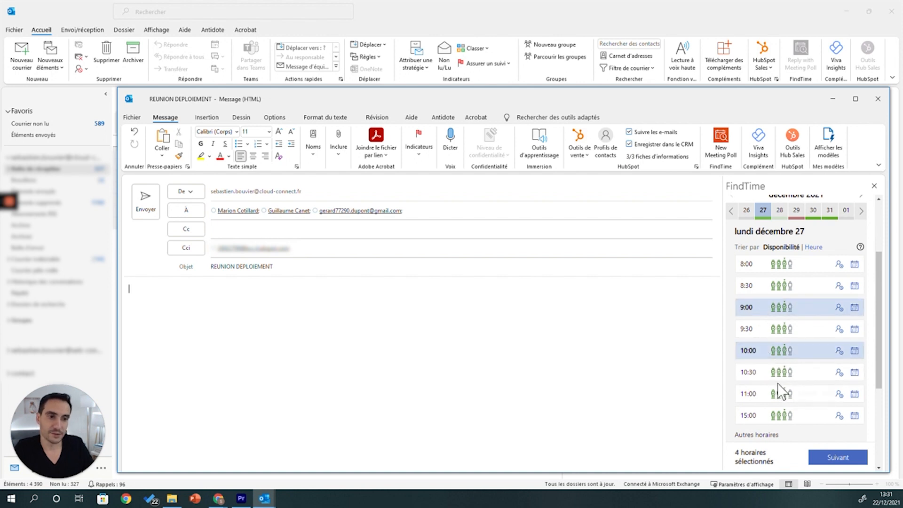
# - Add 14:00 on Tuesday 28 December to the proposed times and check availability on Wednesday 29 December
pyautogui.click(779, 212)
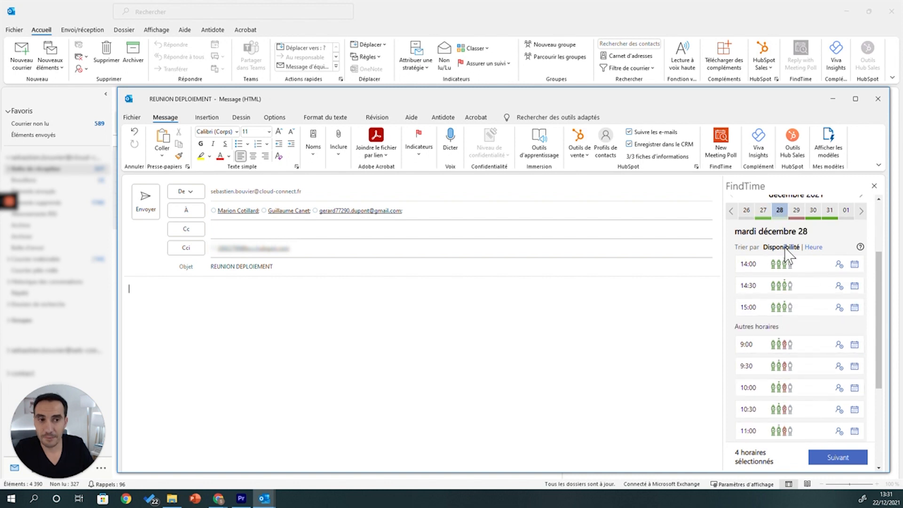
pyautogui.click(771, 269)
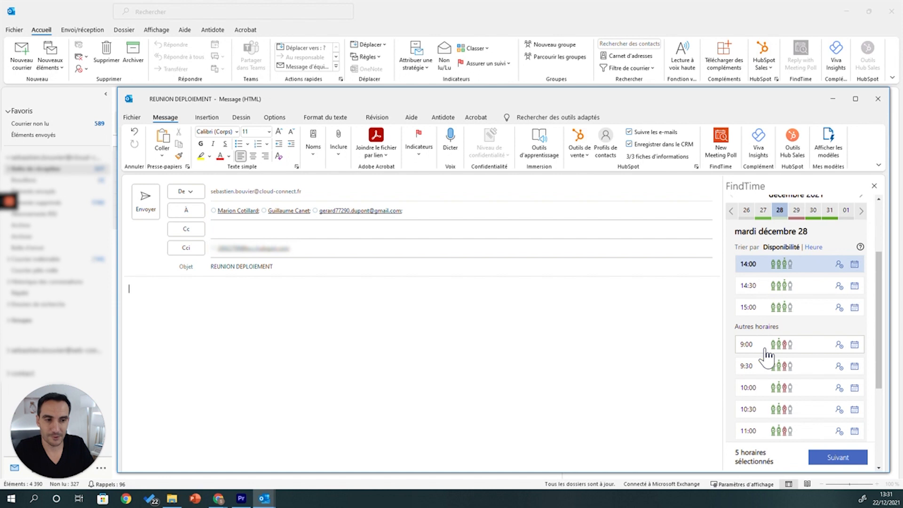
pyautogui.moveTo(784, 347)
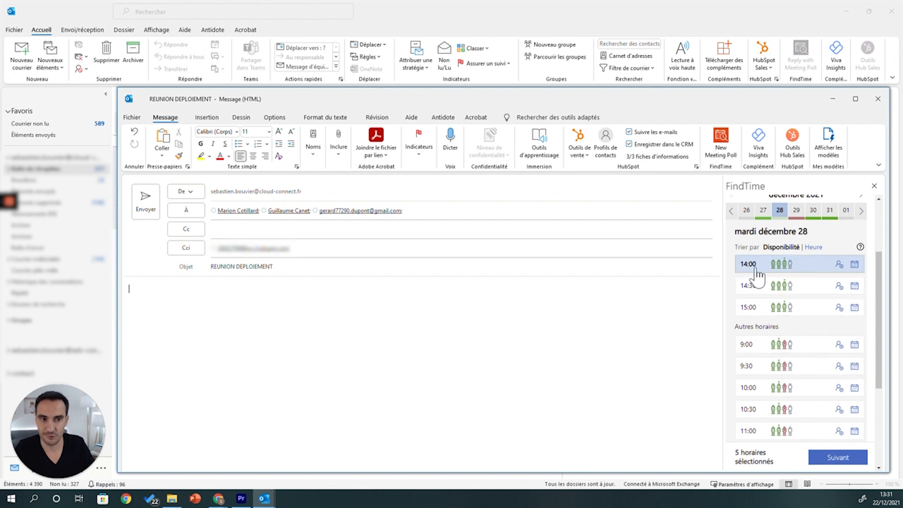
pyautogui.click(796, 211)
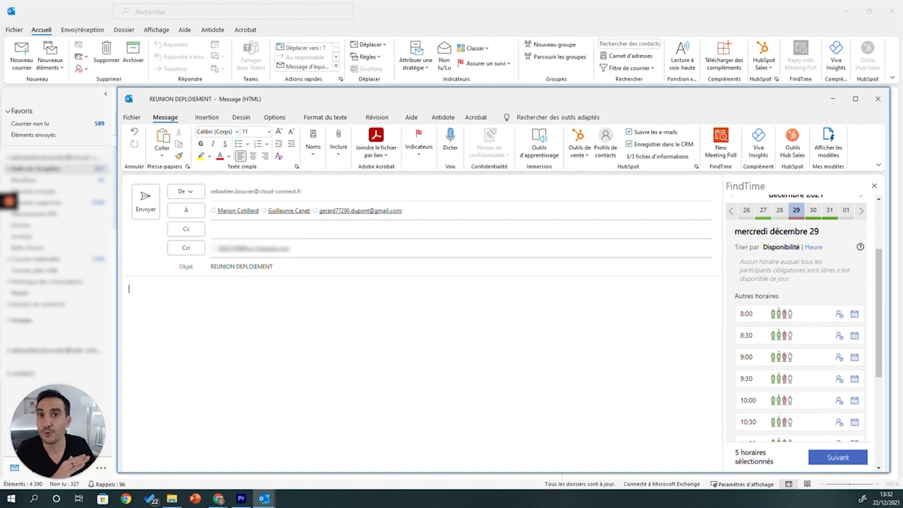
# - Review the poll's settings and selected times, and add the poll to the email
pyautogui.click(832, 459)
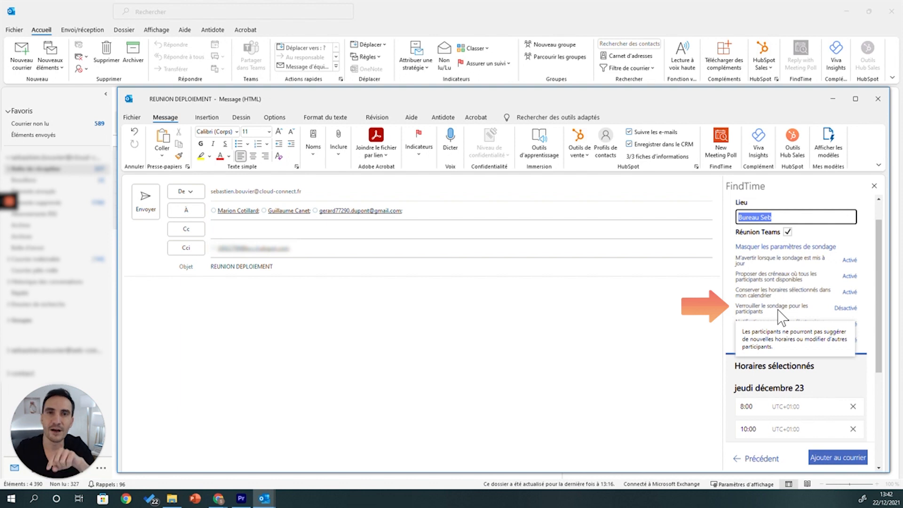
pyautogui.scroll(-1, 849, 319)
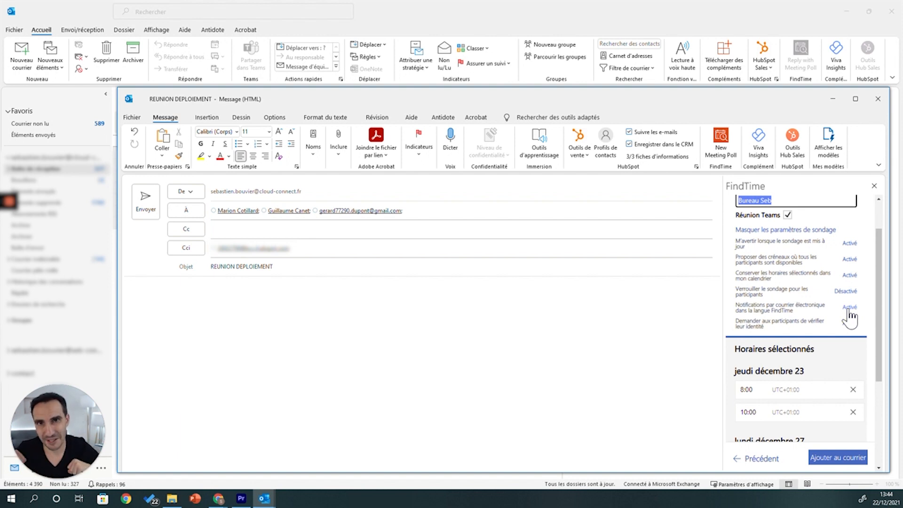
pyautogui.moveTo(817, 326)
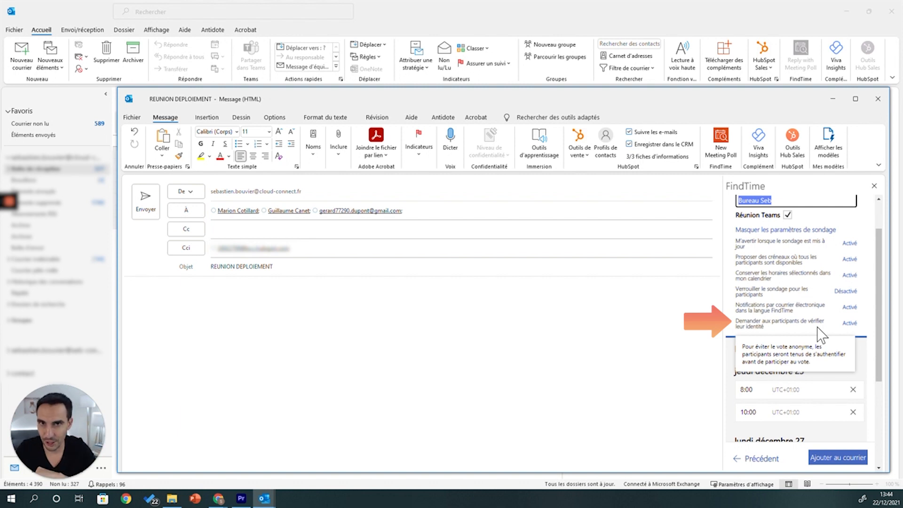
pyautogui.scroll(2, 844, 291)
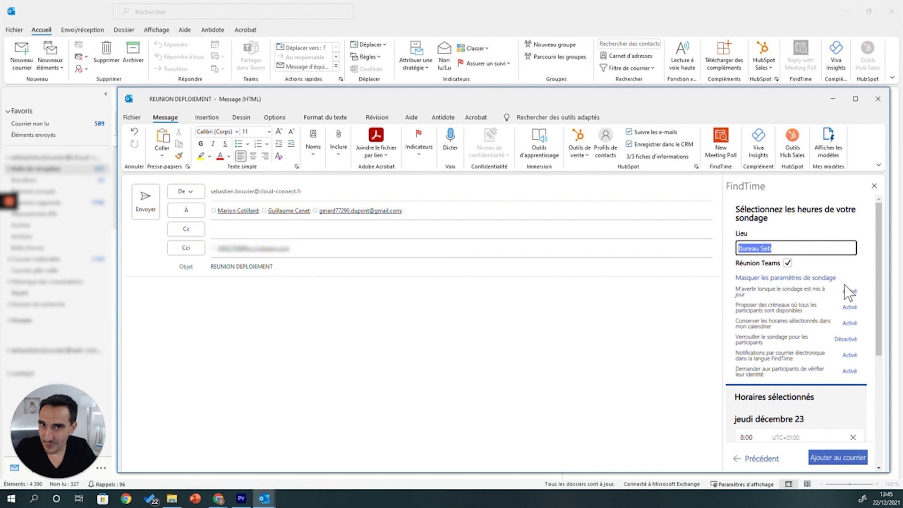
pyautogui.scroll(-5, 850, 284)
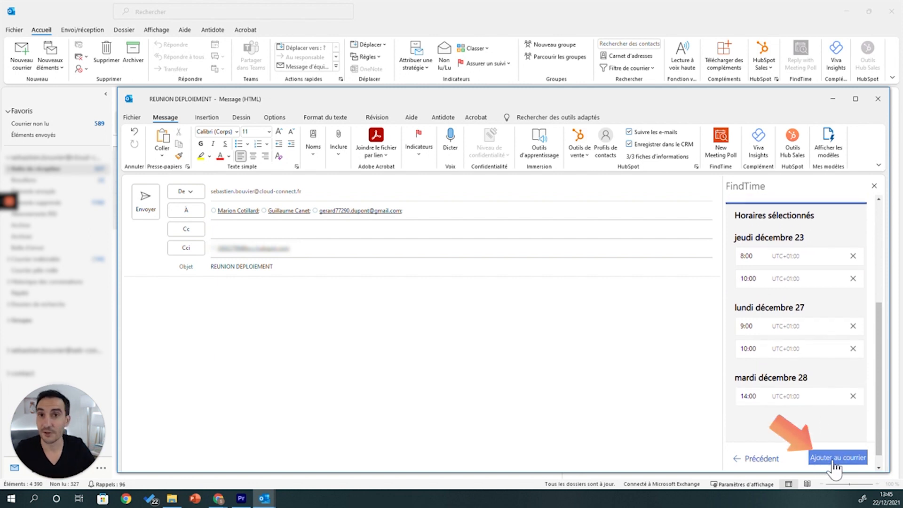
pyautogui.click(834, 463)
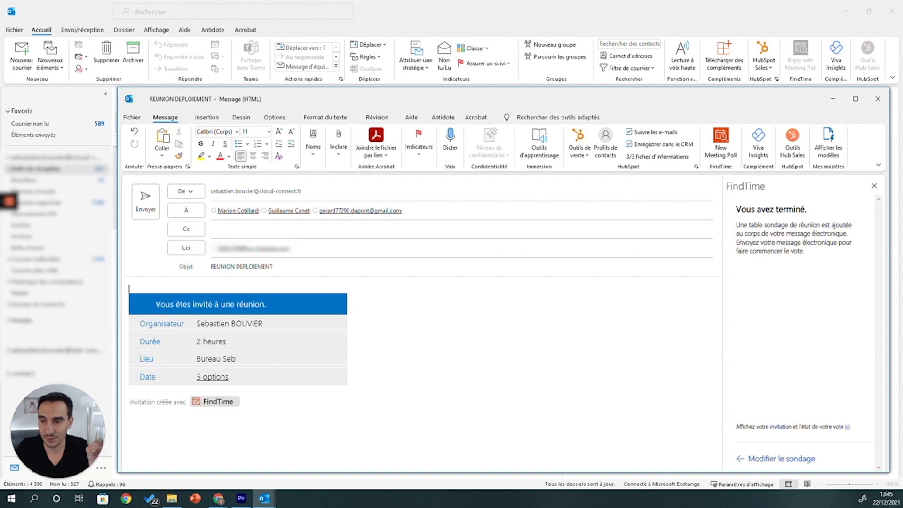
# - Write "Bonjour," and "Merci de transmettre vos disponibilités avant demain soir" above the poll invitation in the message body
pyautogui.write('Bonjour,')
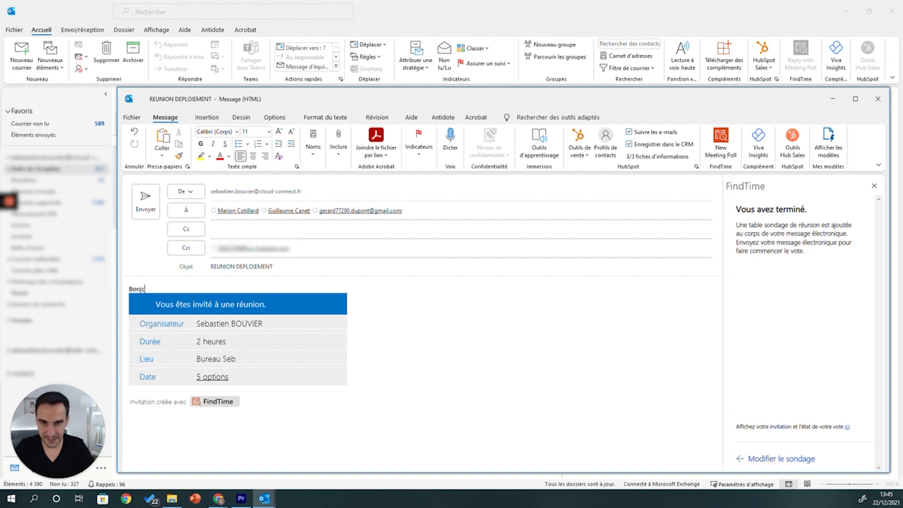
pyautogui.press('Return')
pyautogui.write('Merci de transmettre vos disponibilités avant demain soir')
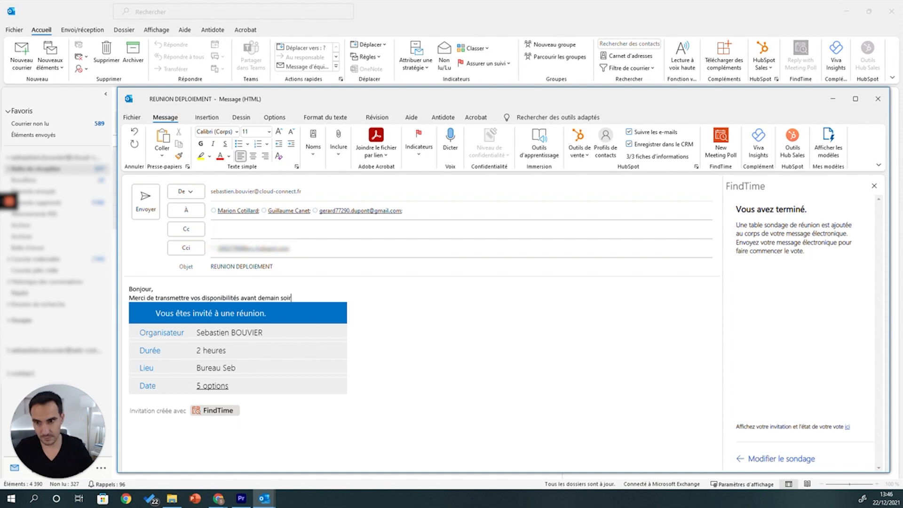
# - Complete the request with "svp.", add the closing "Bien à vous," above the poll invitation, and send the email
pyautogui.write(' svp.')
pyautogui.press('Return')
pyautogui.write('Bien à vous,')
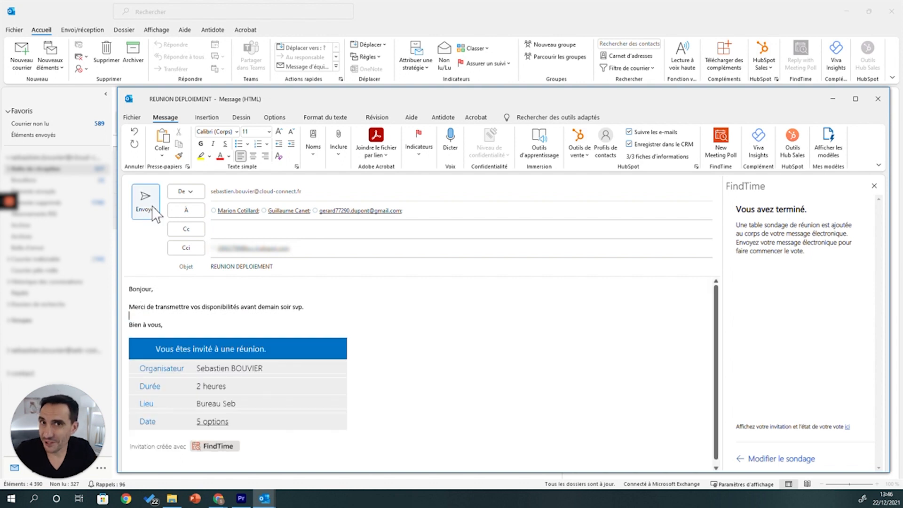
pyautogui.click(145, 202)
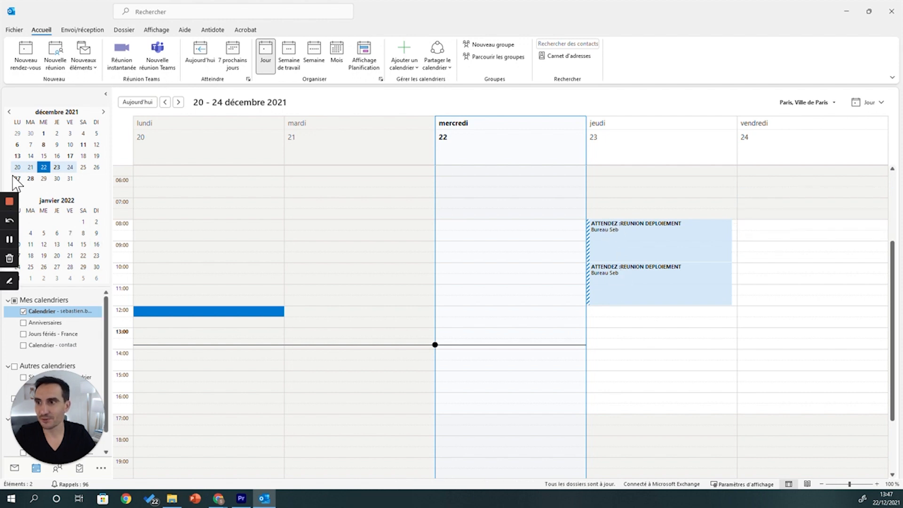
# - Check the calendar for 27 to 31 December, and open the voting page from the poll invitation in the first participant's web mailbox
pyautogui.click(69, 179)
pyautogui.moveTo(160, 259)
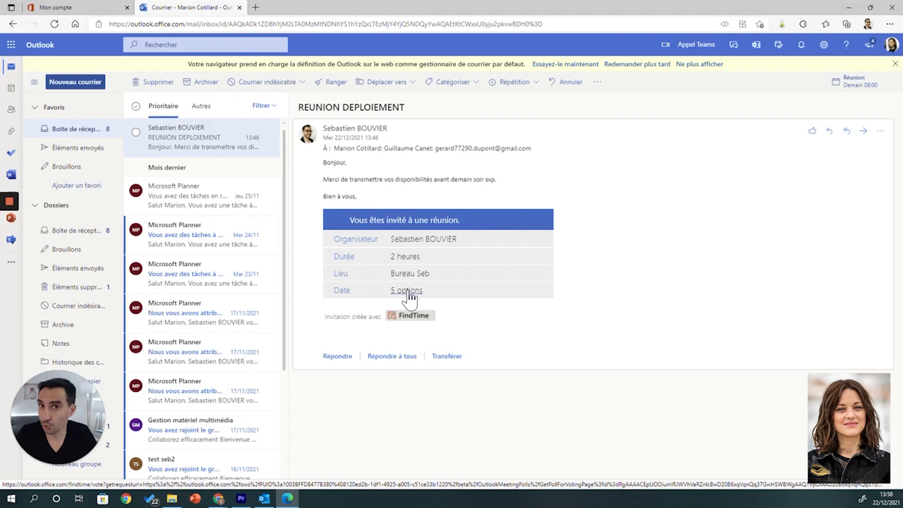
pyautogui.click(407, 292)
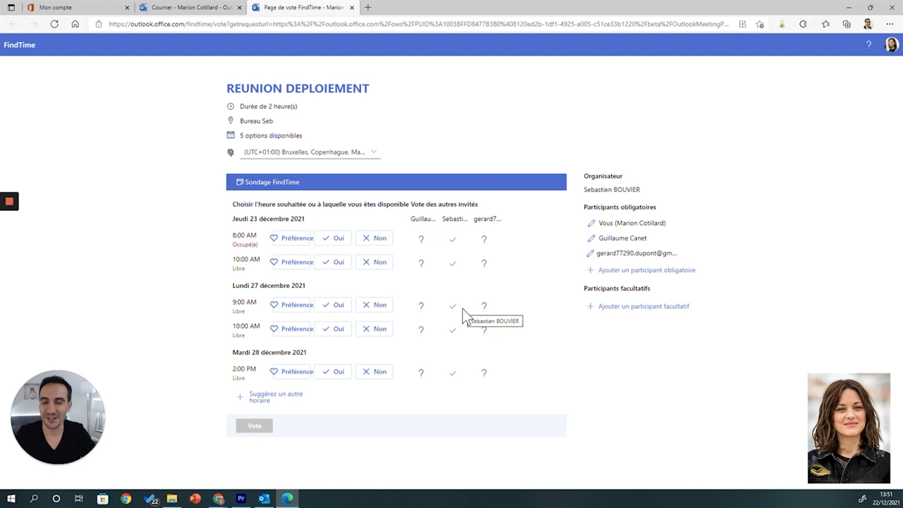
# - Submit votes: Oui for 8:00 and 10:00 on 23 December and 9:00 on 27 December, Préférence for 10:00 that Monday, Non for 28 December
pyautogui.click(345, 243)
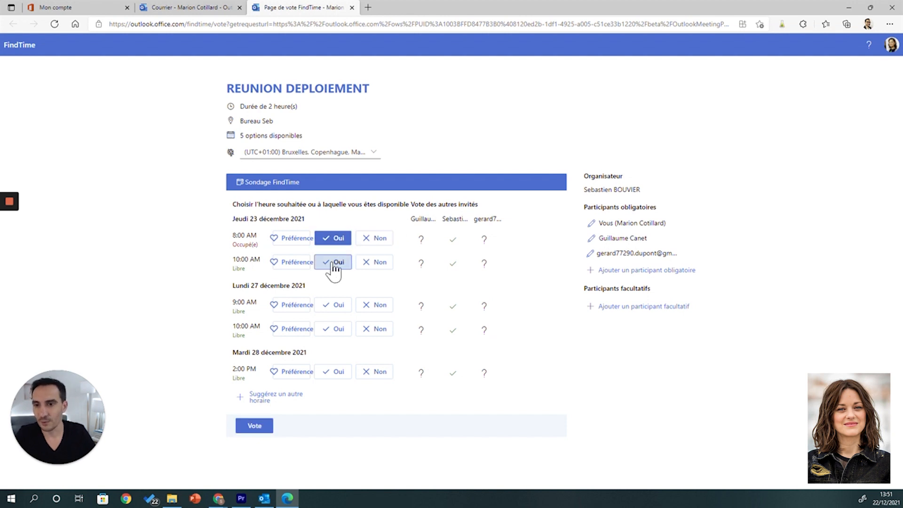
pyautogui.click(335, 264)
pyautogui.click(375, 306)
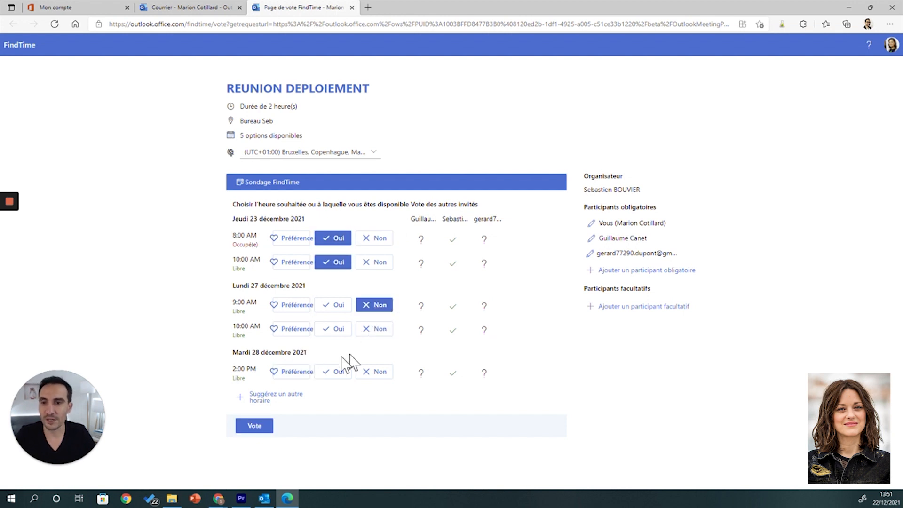
pyautogui.click(292, 329)
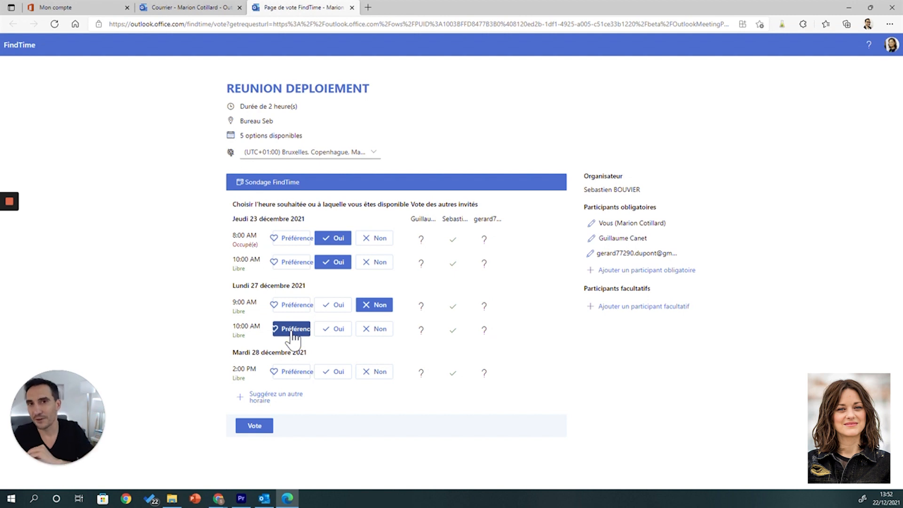
pyautogui.click(376, 375)
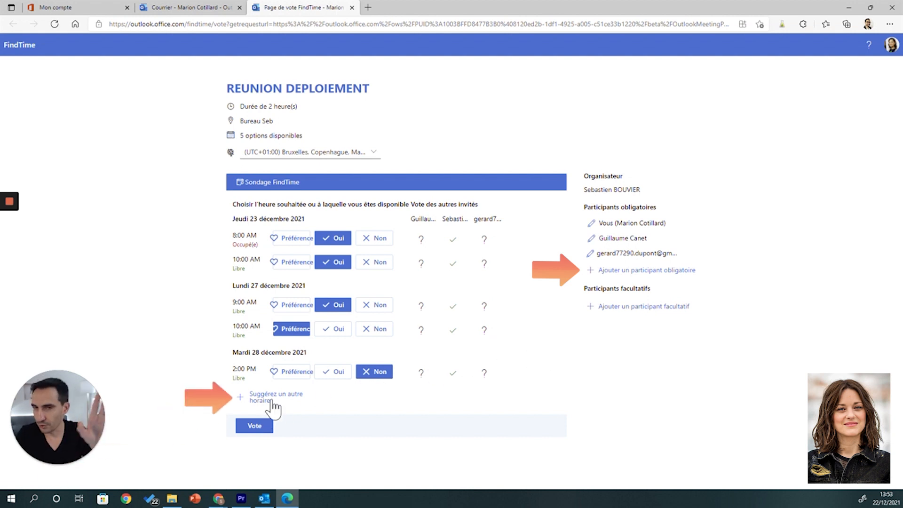
pyautogui.click(263, 430)
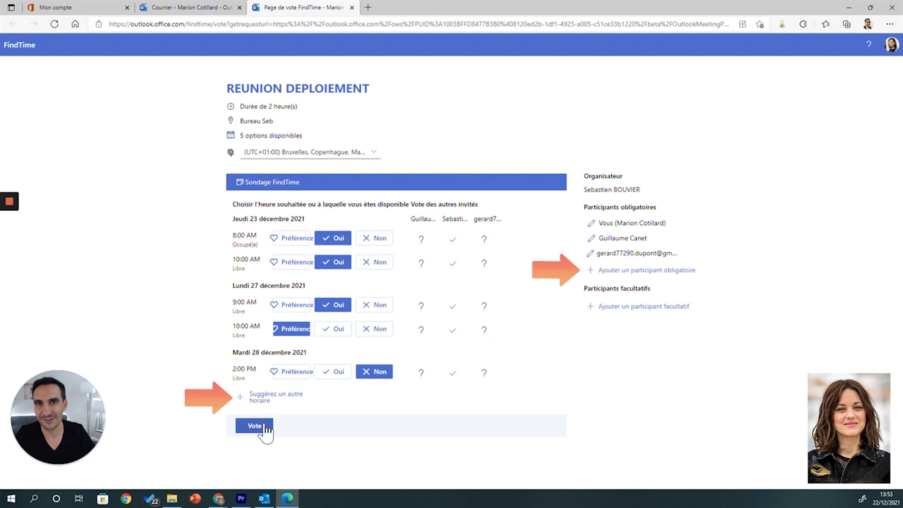
pyautogui.click(891, 46)
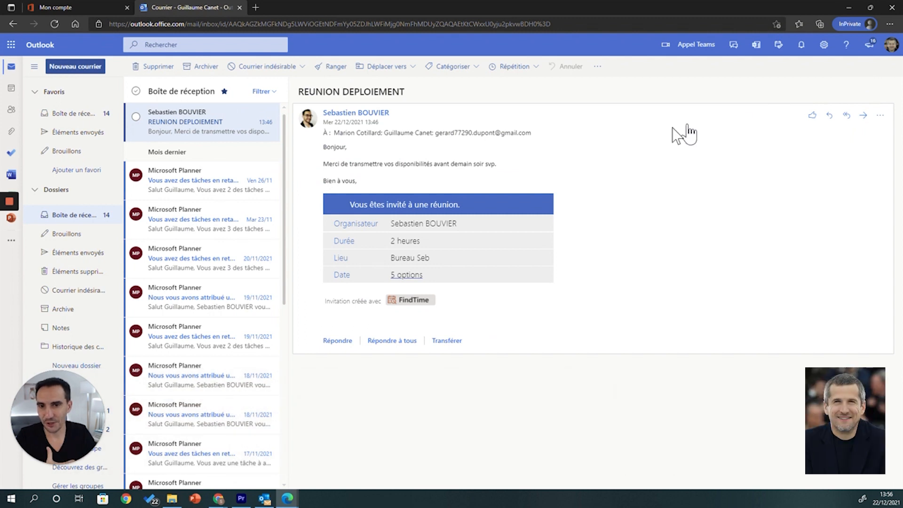
# - Open the poll's voting page from the REUNION DEPLOIEMENT invitation as the second participant, using the mailbox on the phone
pyautogui.click(406, 275)
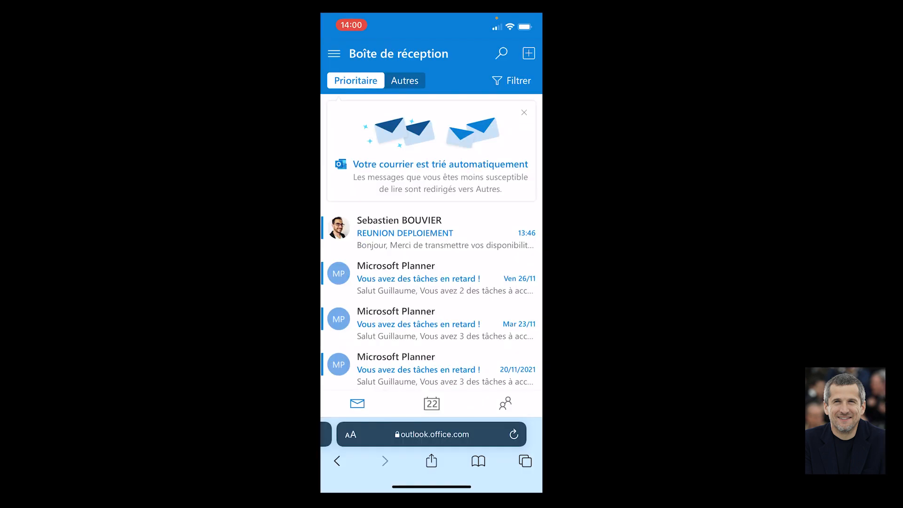
pyautogui.click(431, 233)
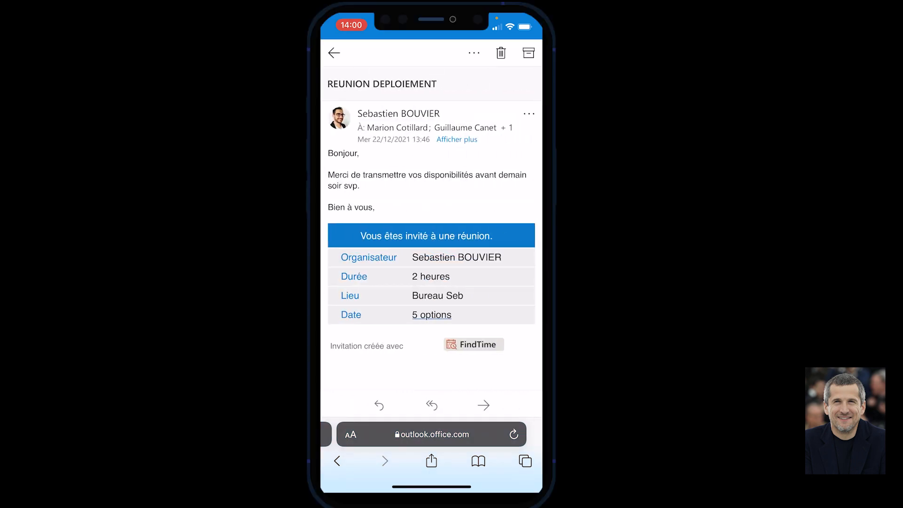
pyautogui.click(431, 315)
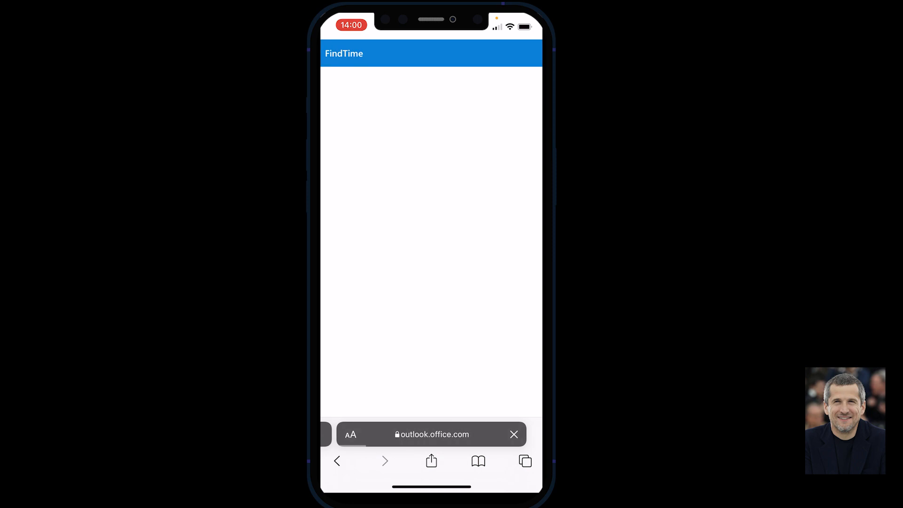
pyautogui.scroll(-5, 431, 242)
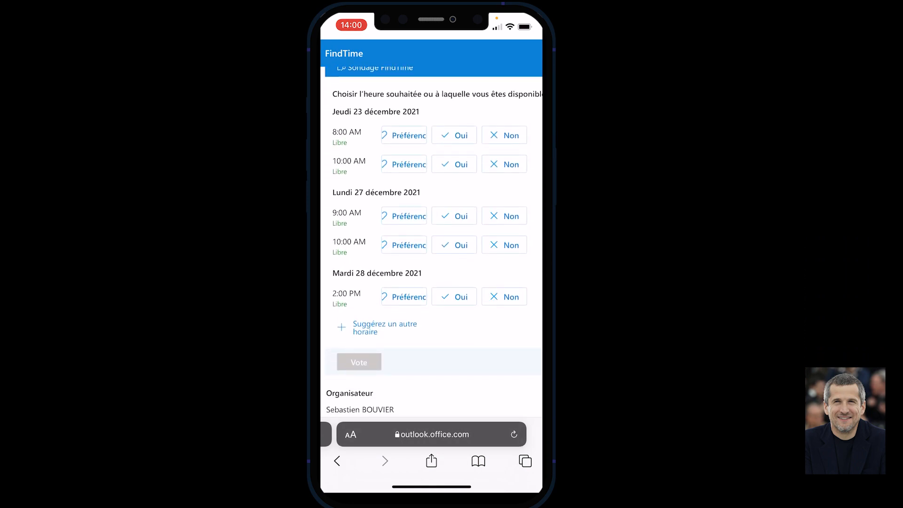
# - Submit votes: Oui for both 23 December times and 10:00 on 27 December, Préférence for 9:00 that Monday, Non for 28 December
pyautogui.click(453, 135)
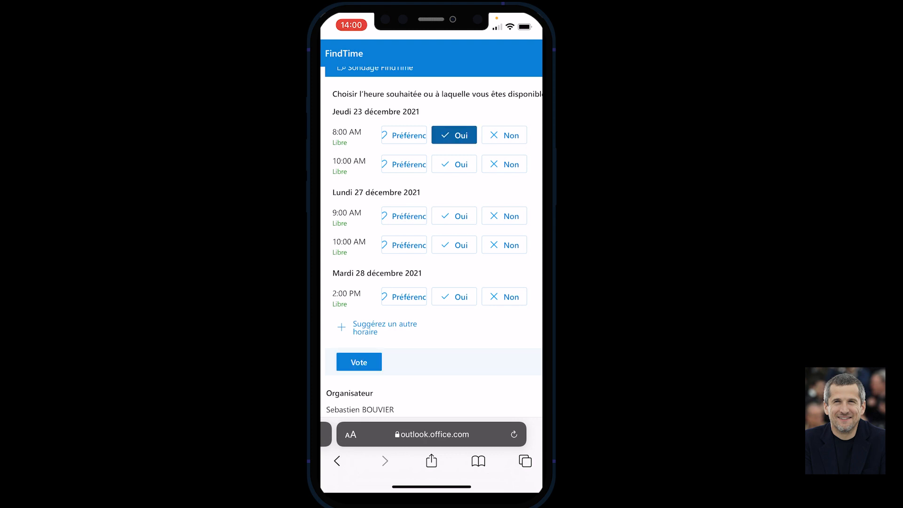
pyautogui.click(454, 164)
pyautogui.click(403, 216)
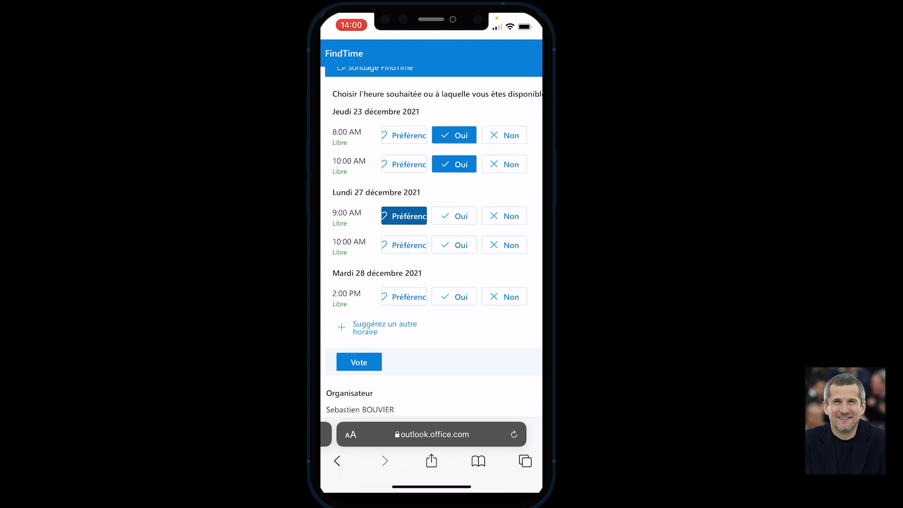
pyautogui.click(453, 245)
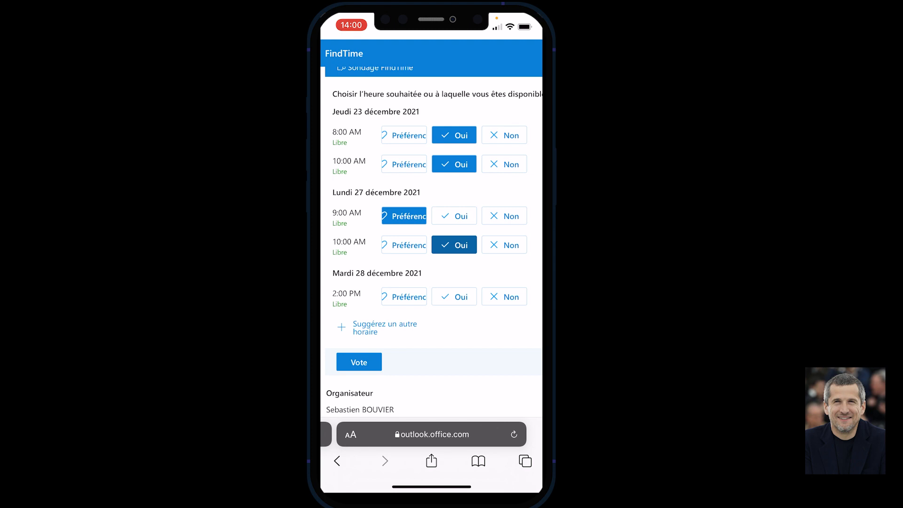
pyautogui.click(503, 296)
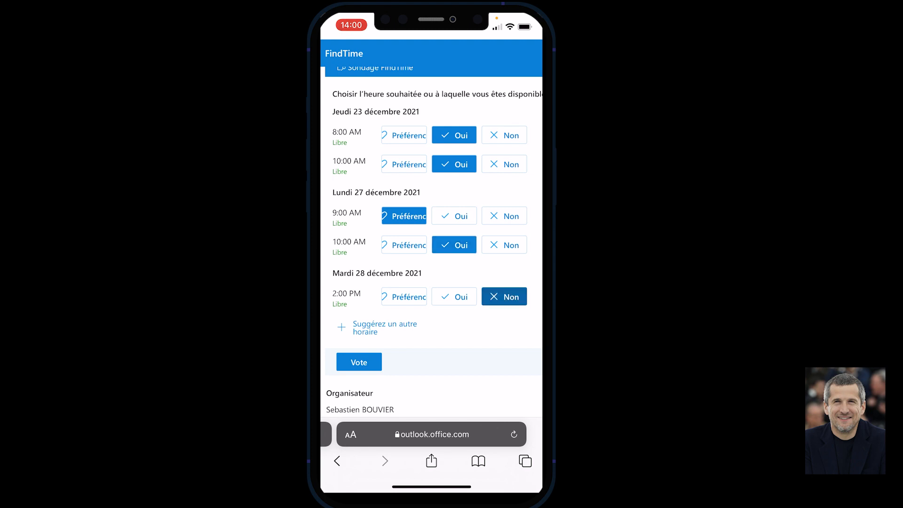
pyautogui.scroll(-3, 432, 240)
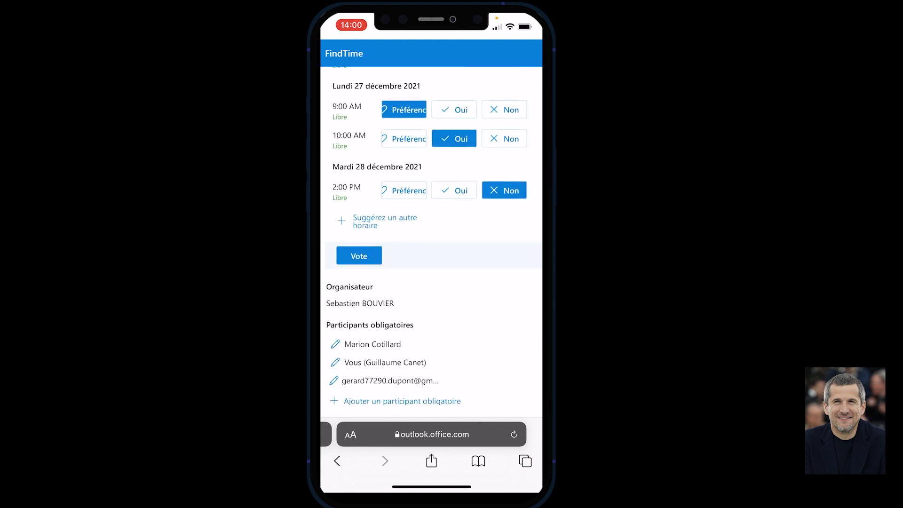
pyautogui.scroll(-2, 431, 240)
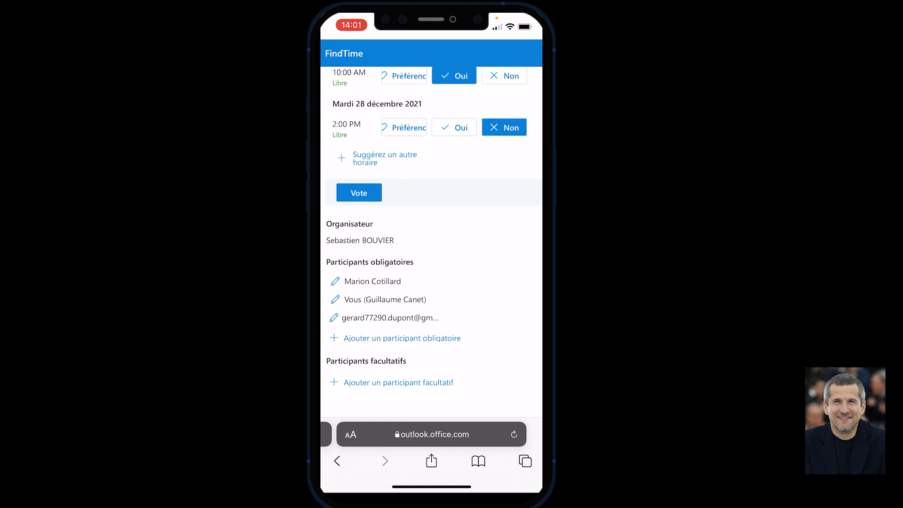
pyautogui.scroll(3, 431, 240)
pyautogui.click(359, 317)
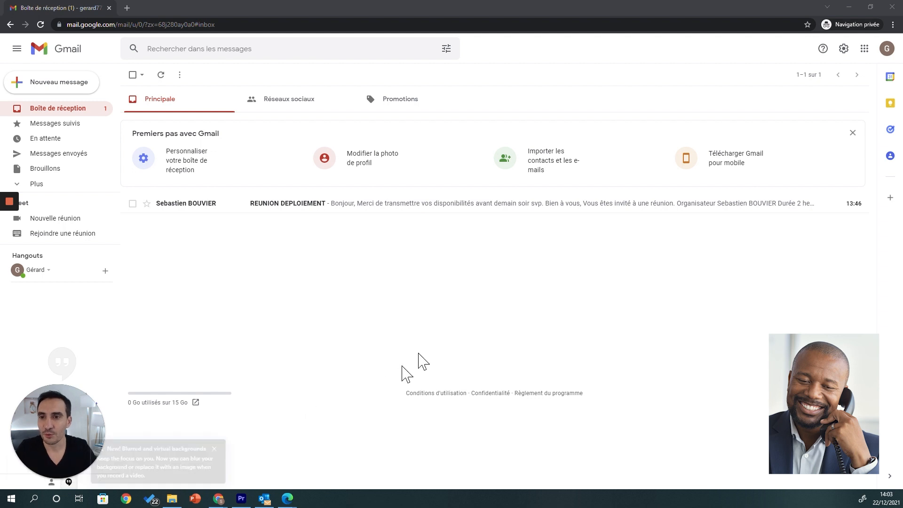
# - Open the poll from the invitation in Gmail, choose the external participant's own address, and request a verification code by email
pyautogui.click(380, 209)
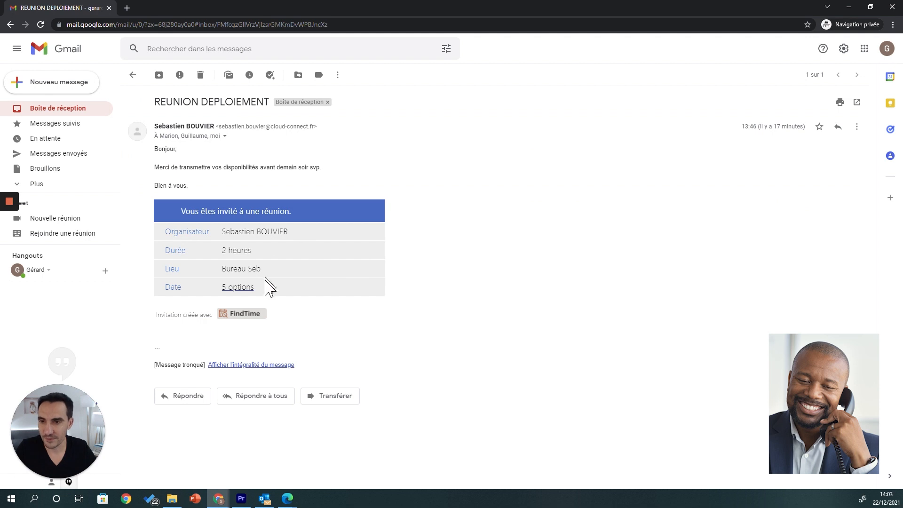
pyautogui.click(234, 291)
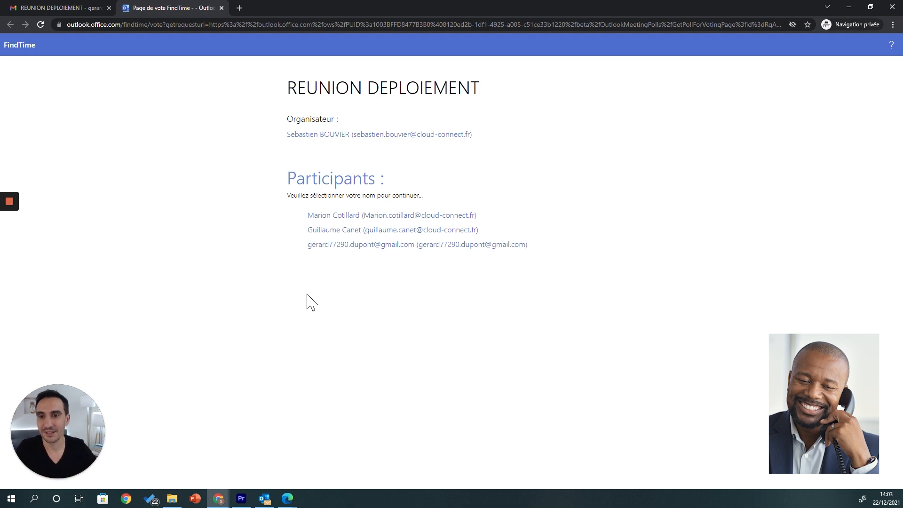
pyautogui.click(360, 245)
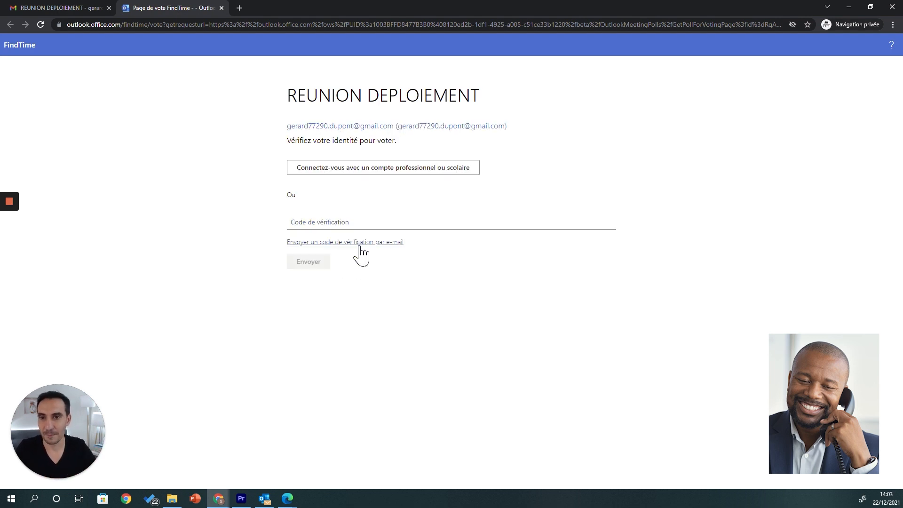
pyautogui.click(320, 244)
pyautogui.click(514, 217)
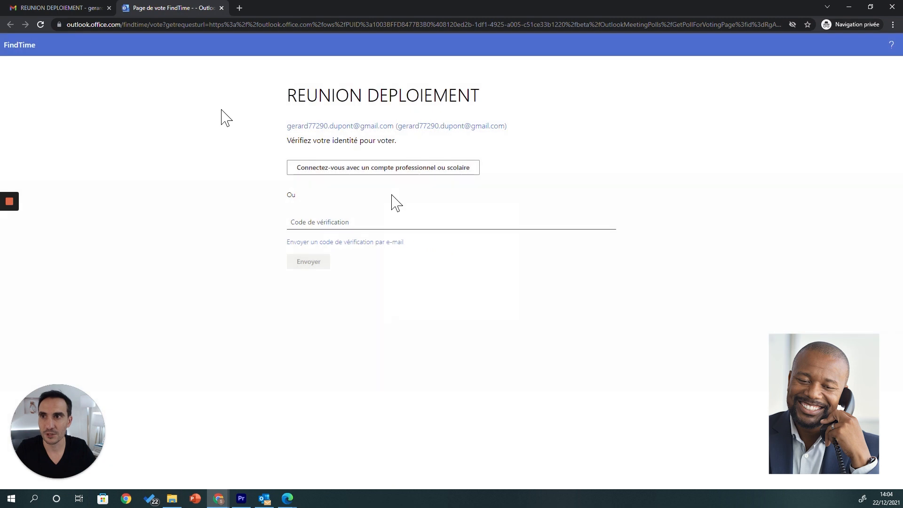
# - Open the "Verify your email for poll" message in the Gmail inbox and copy the verification code
pyautogui.click(74, 10)
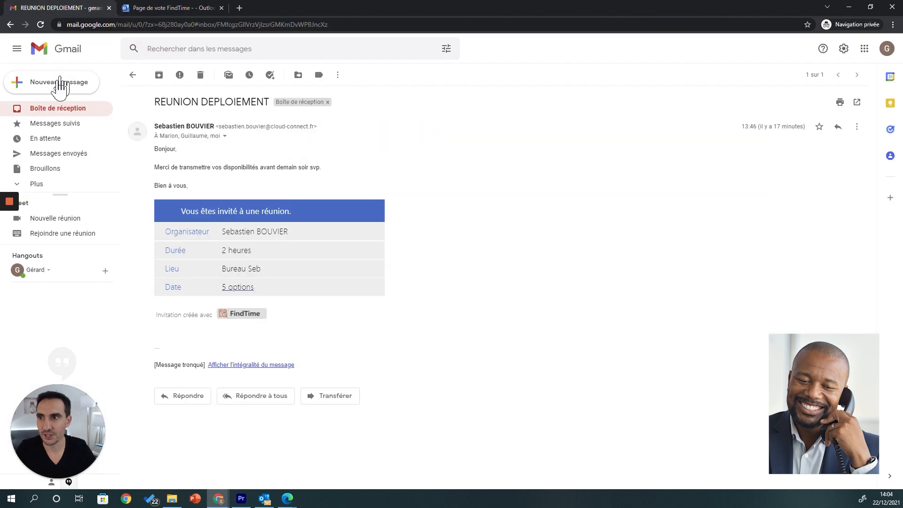
pyautogui.click(55, 112)
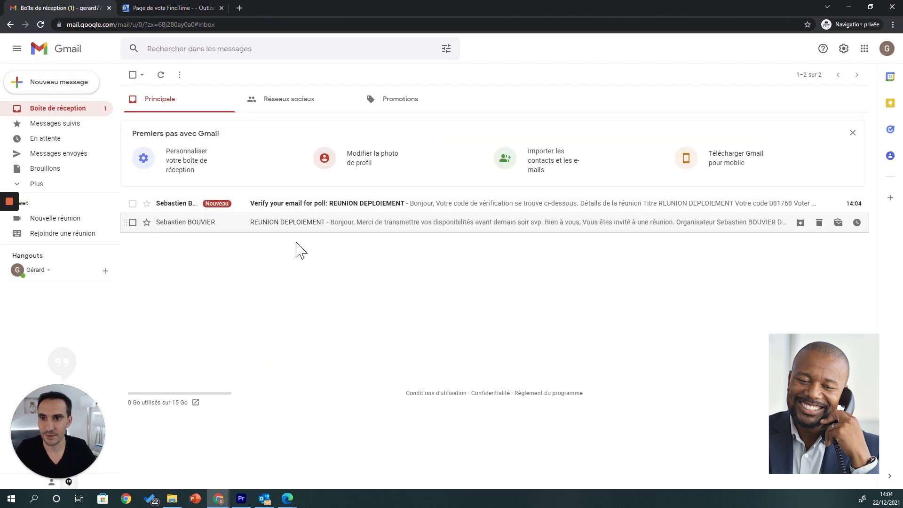
pyautogui.click(332, 207)
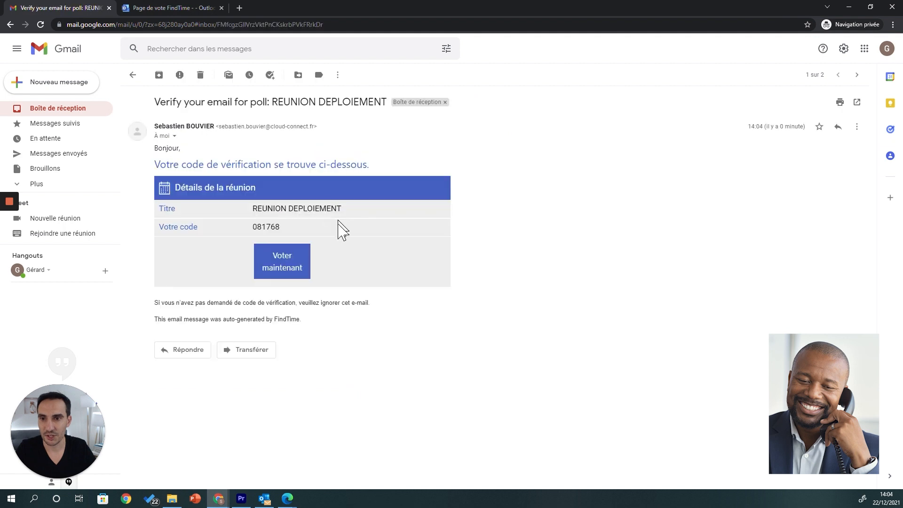
pyautogui.doubleClick(266, 227)
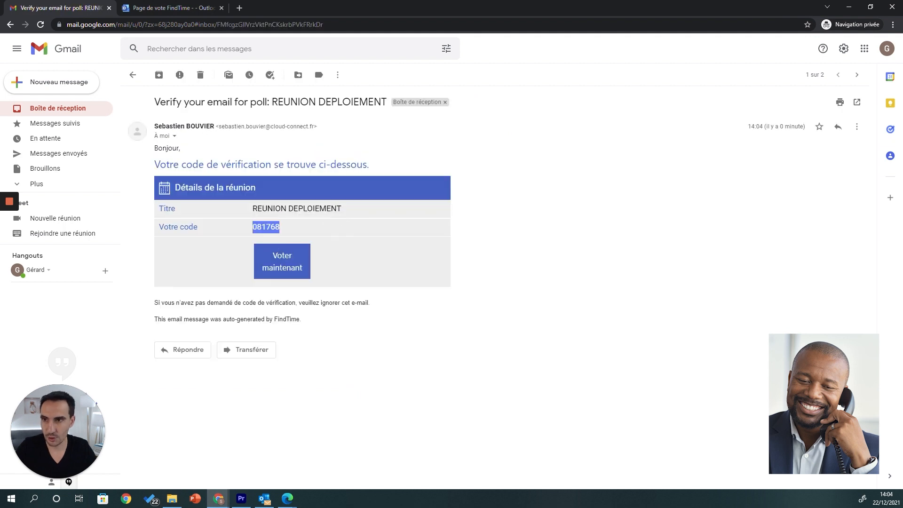
# - Paste the verification code on the poll's identity check page and submit it to access the voting page
pyautogui.click(169, 8)
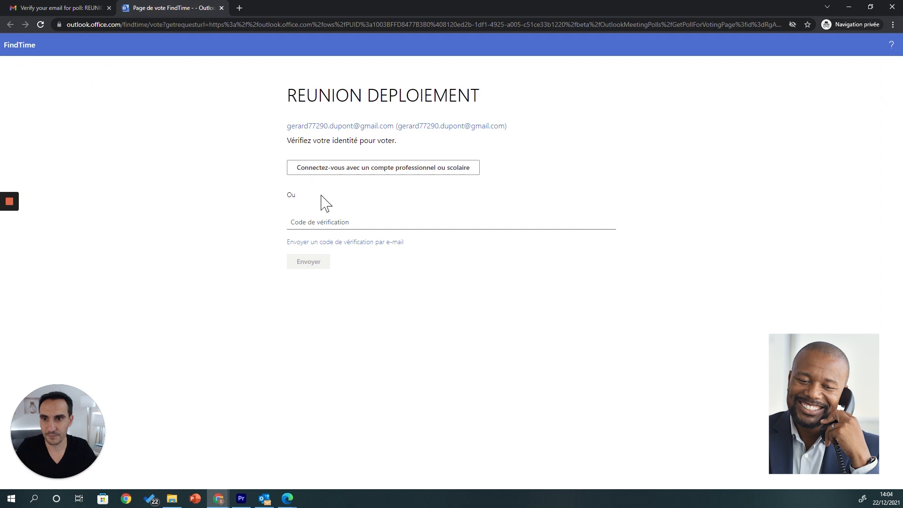
pyautogui.click(316, 219)
pyautogui.click(343, 240)
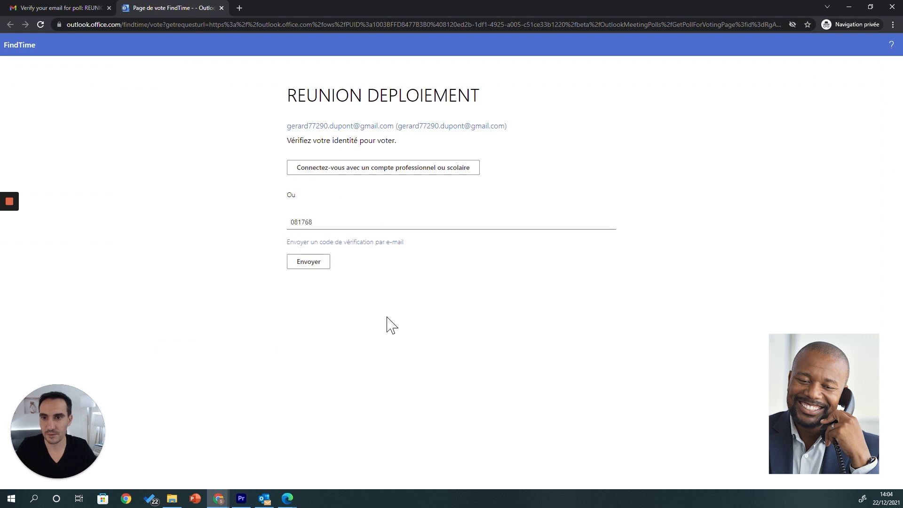
pyautogui.click(313, 266)
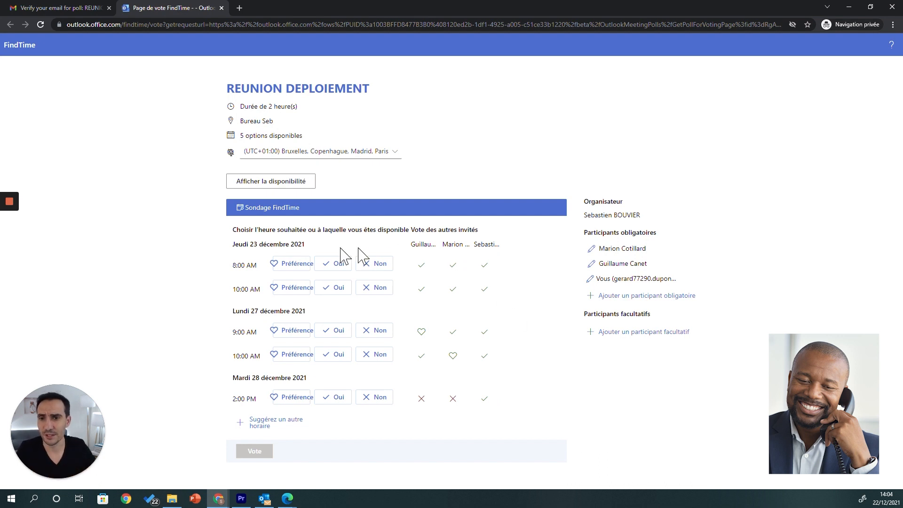
# - Vote Oui for all five proposed times on 23, 27 and 28 December, submit the votes and dismiss the confirmation
pyautogui.click(334, 264)
pyautogui.click(335, 288)
pyautogui.click(337, 332)
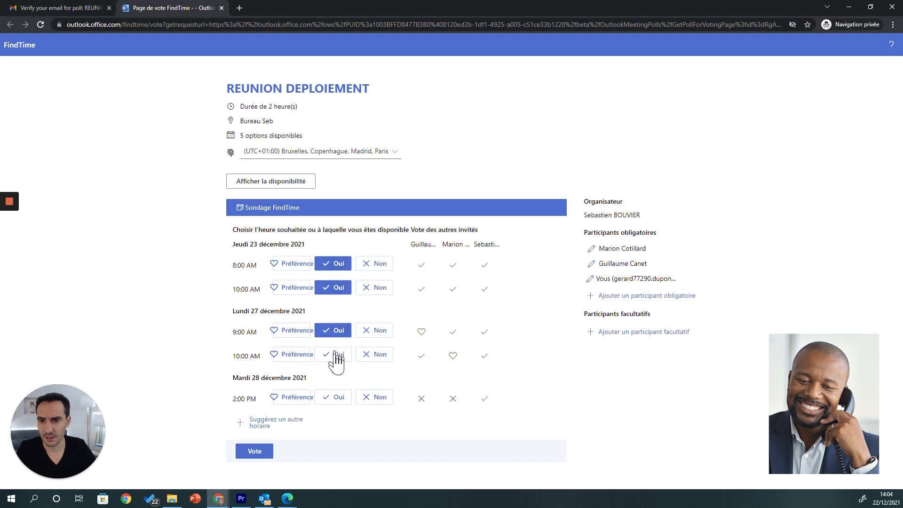
pyautogui.click(334, 355)
pyautogui.click(337, 398)
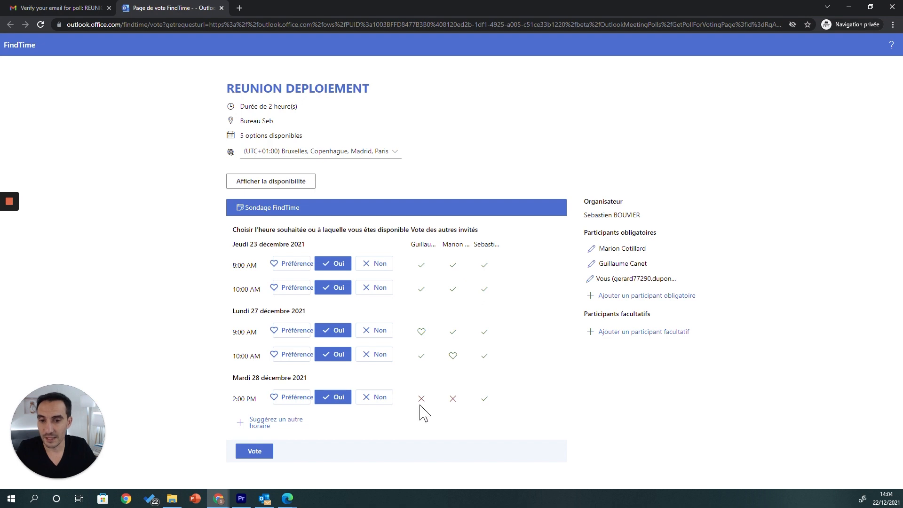
pyautogui.click(258, 452)
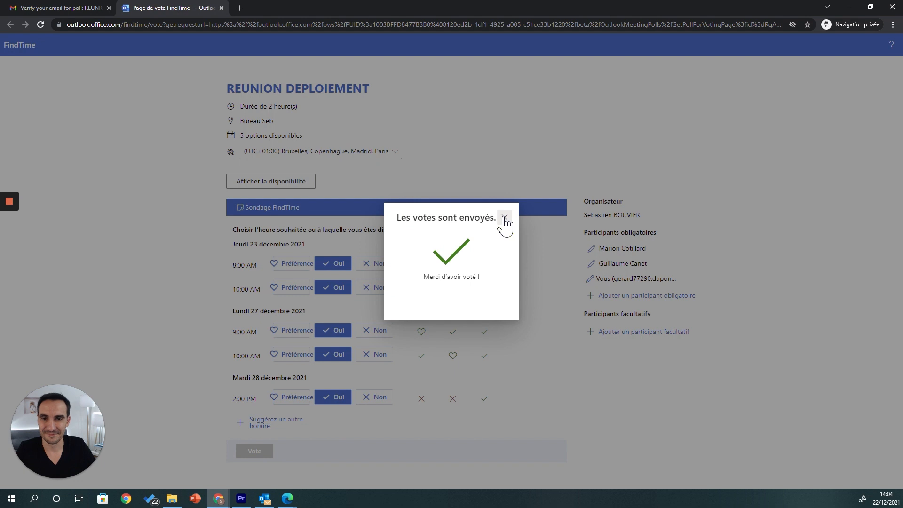
pyautogui.click(504, 217)
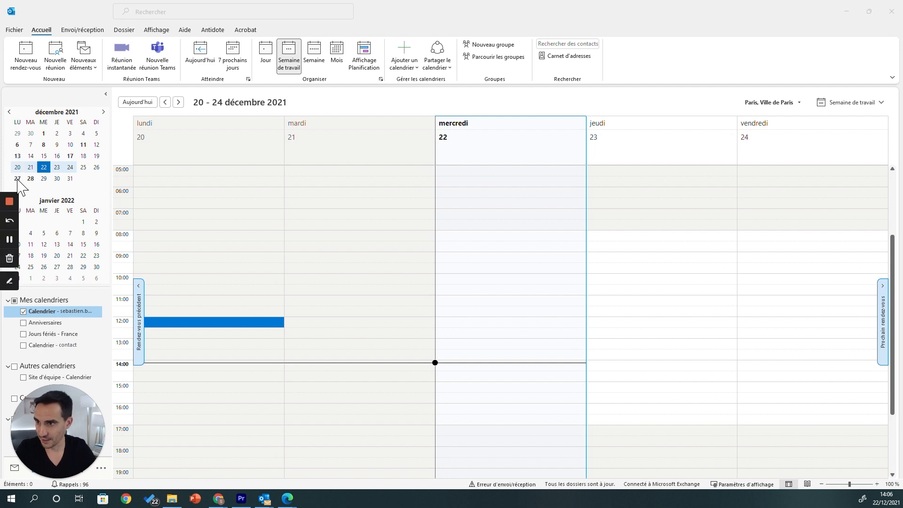
# - Check the organizer's calendar for 27 to 31 December, and accept the invitation for Monday 27 December, 09:00 to 11:00, in the participant's mailbox
pyautogui.moveTo(18, 179); pyautogui.dragTo(70, 180)
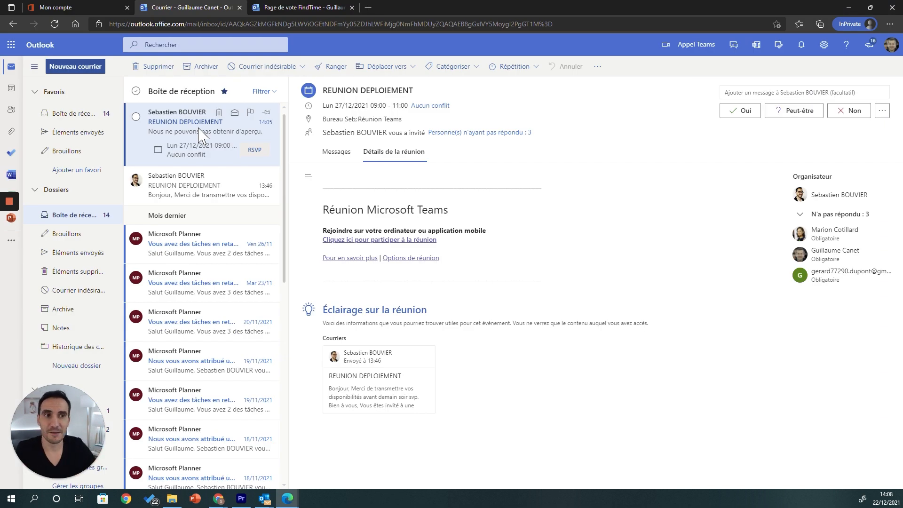
pyautogui.click(732, 113)
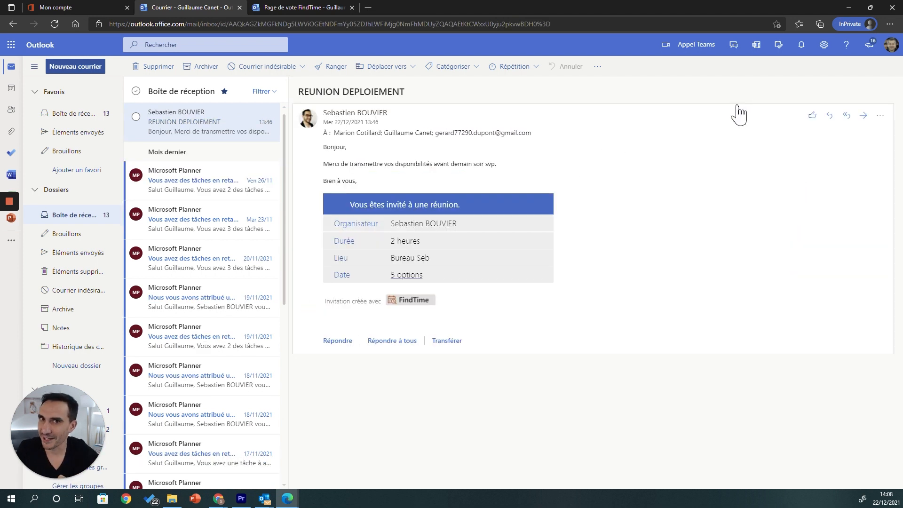